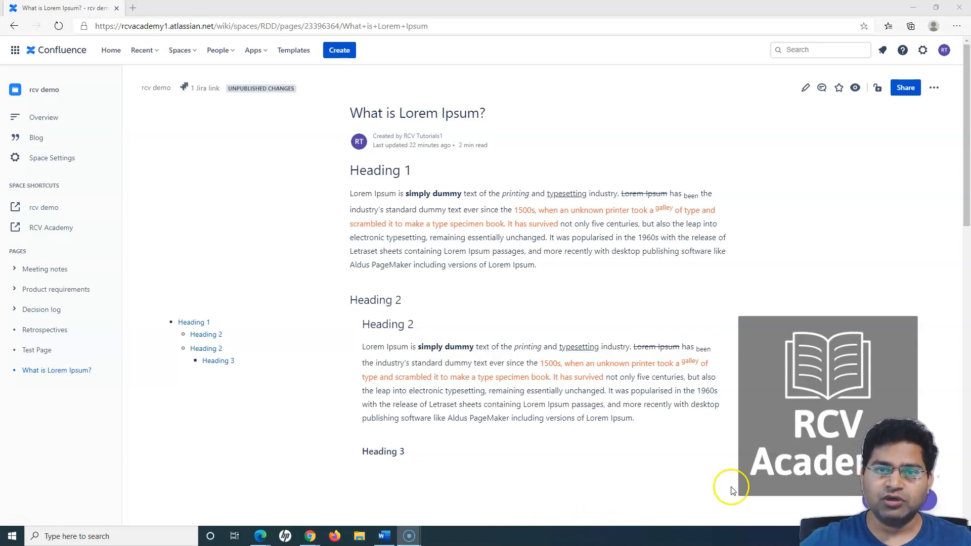
Open the page for editing and insert a table on a new line below the Heading 1 paragraph
left_click(806, 91)
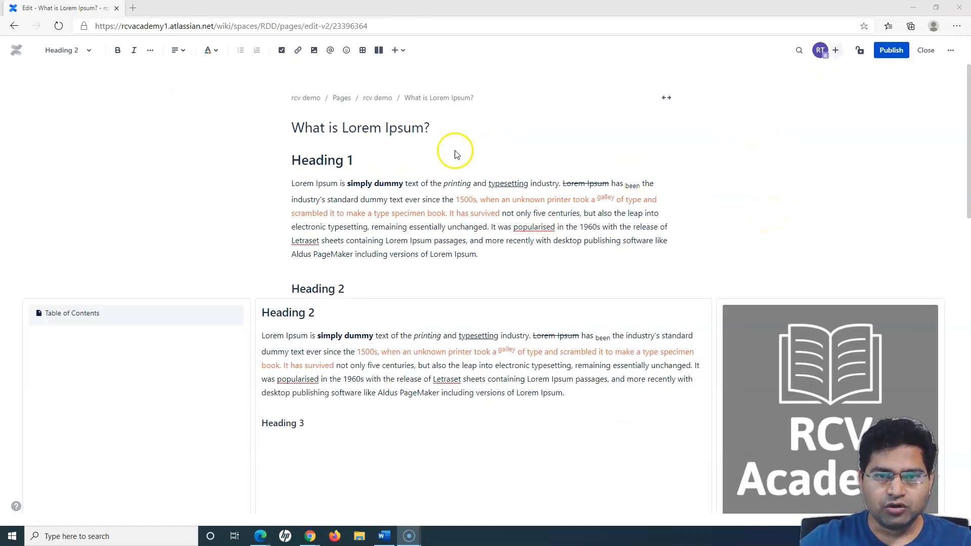
left_click(458, 272)
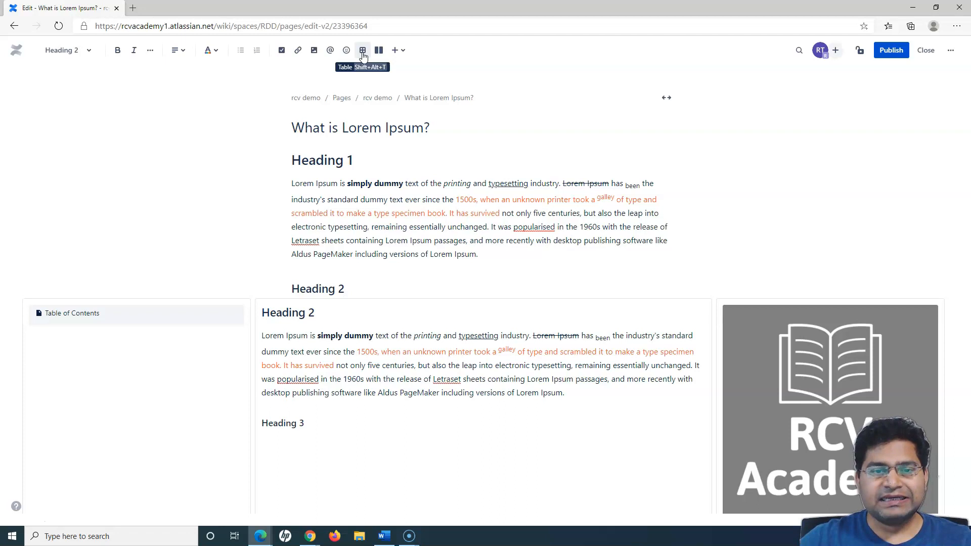
left_click(492, 255)
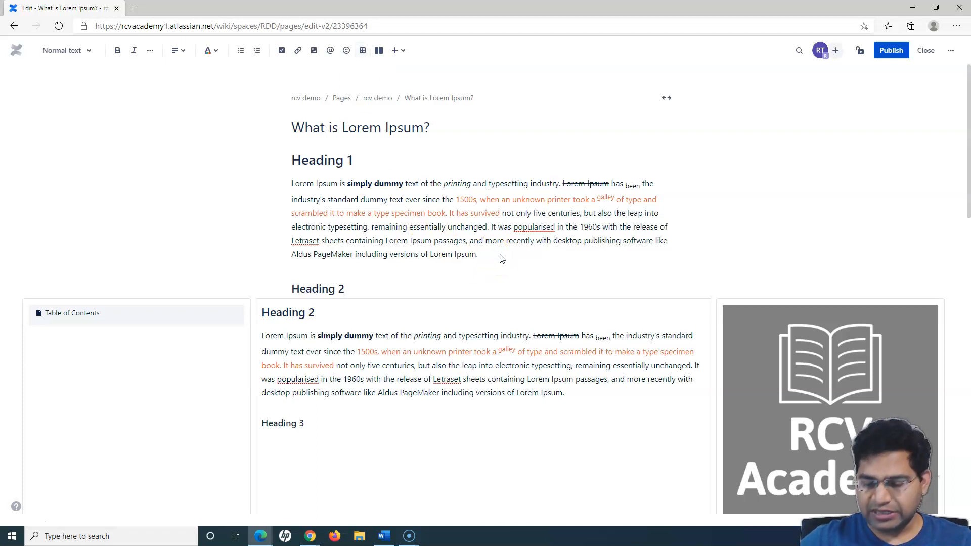
key("Return")
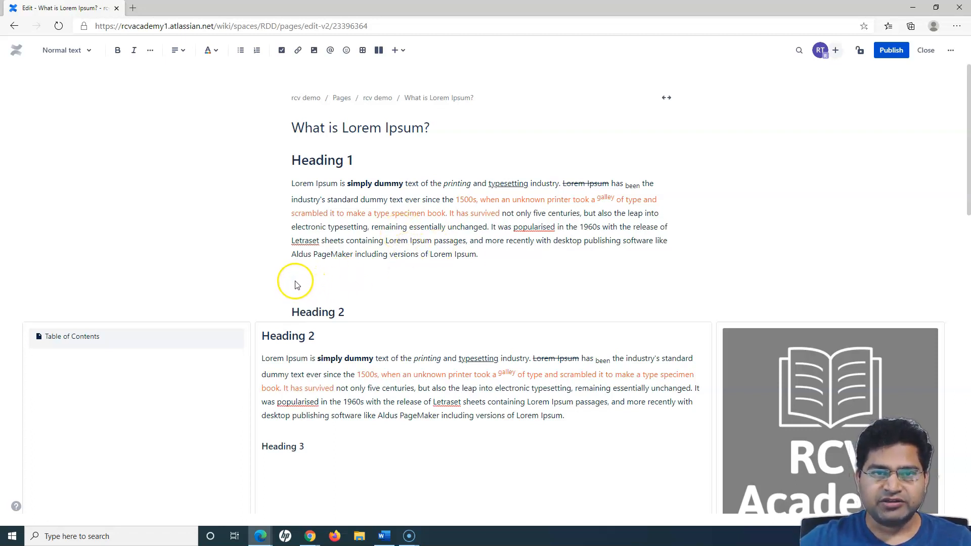
left_click(363, 51)
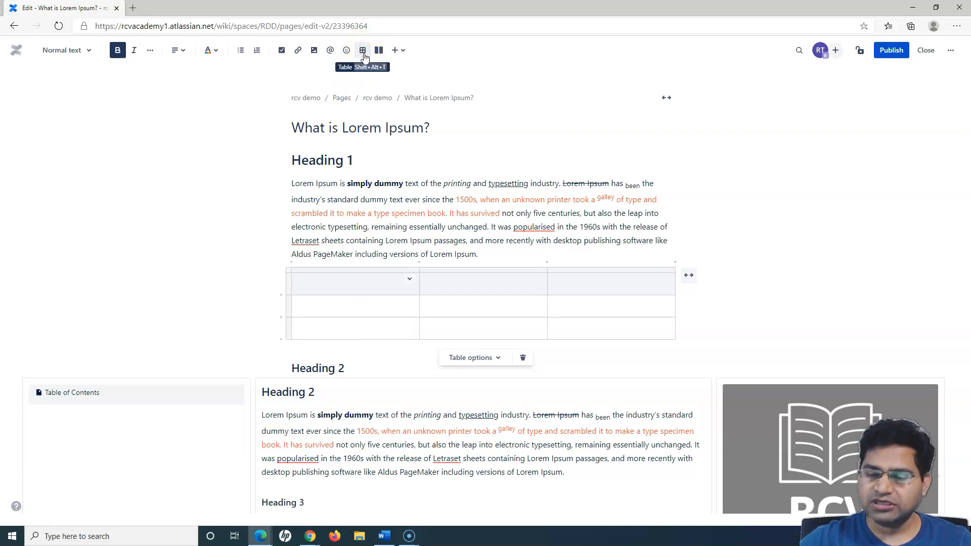
Insert a second table on a new line directly below the first table
left_click(697, 339)
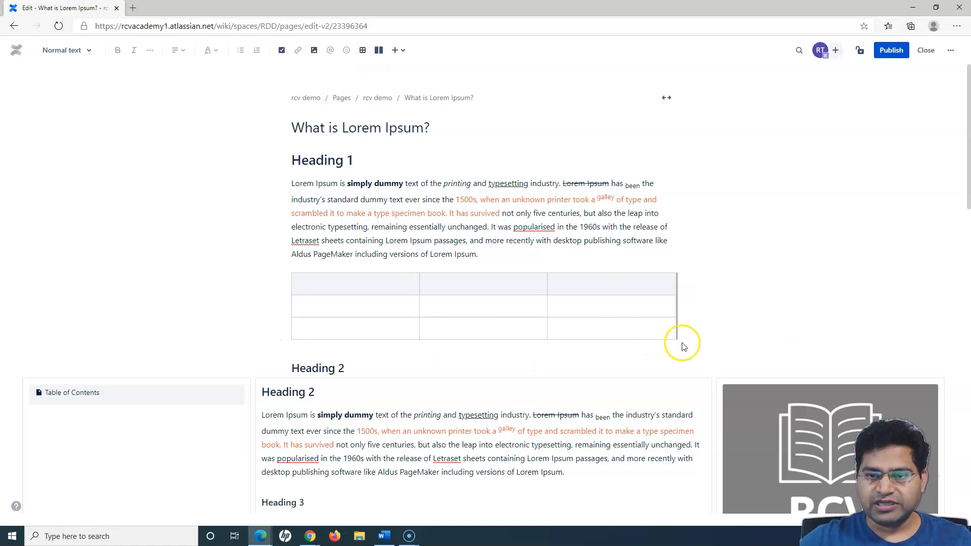
left_click(693, 342)
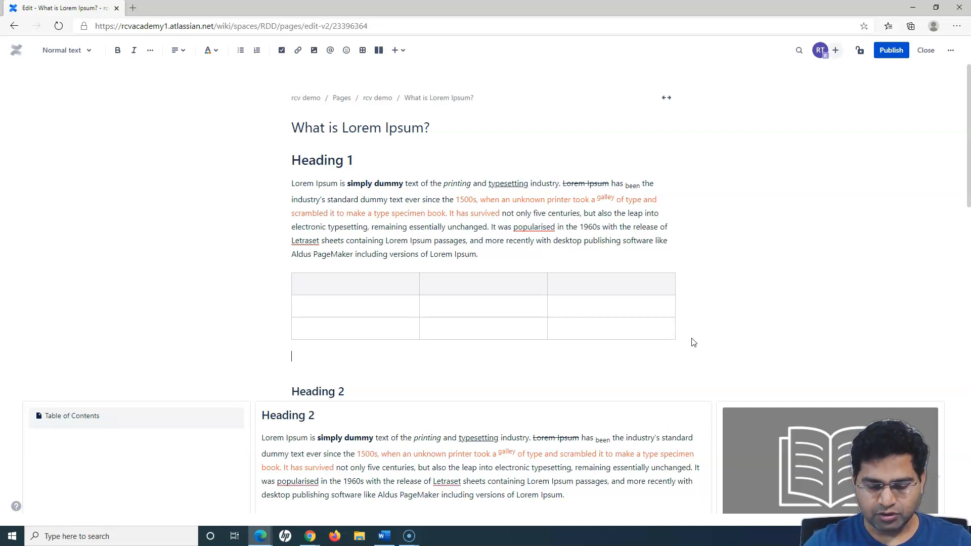
key("alt+shift+t")
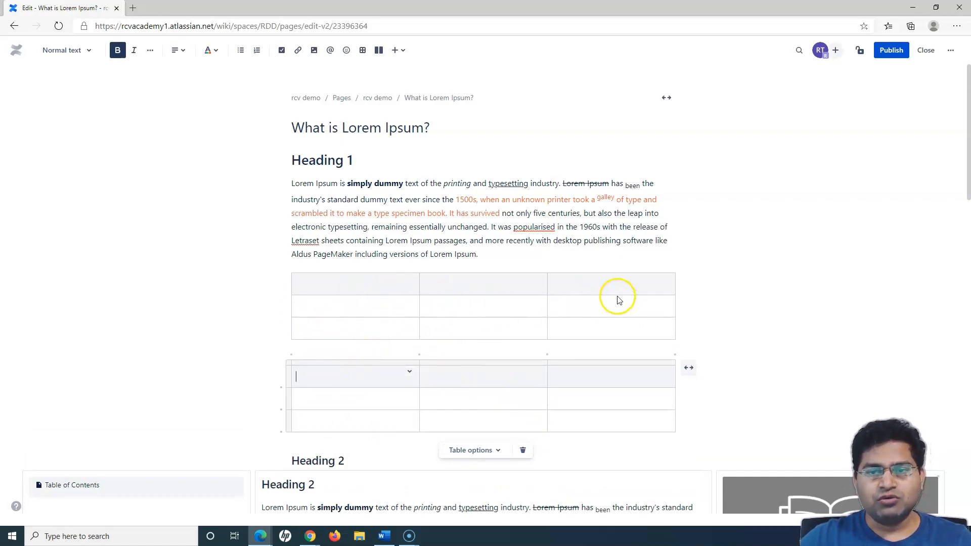
Remove the last column from the second table
left_click(606, 365)
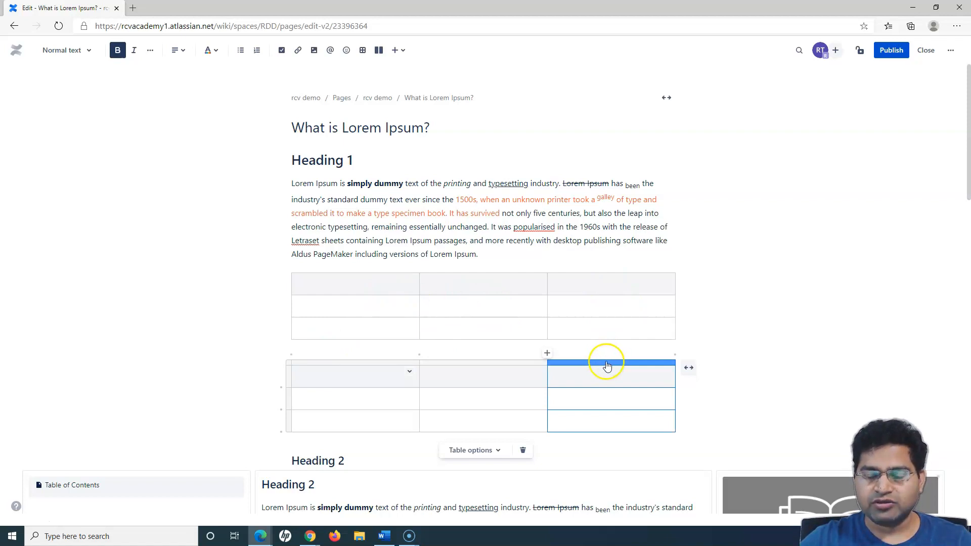
left_click(608, 364)
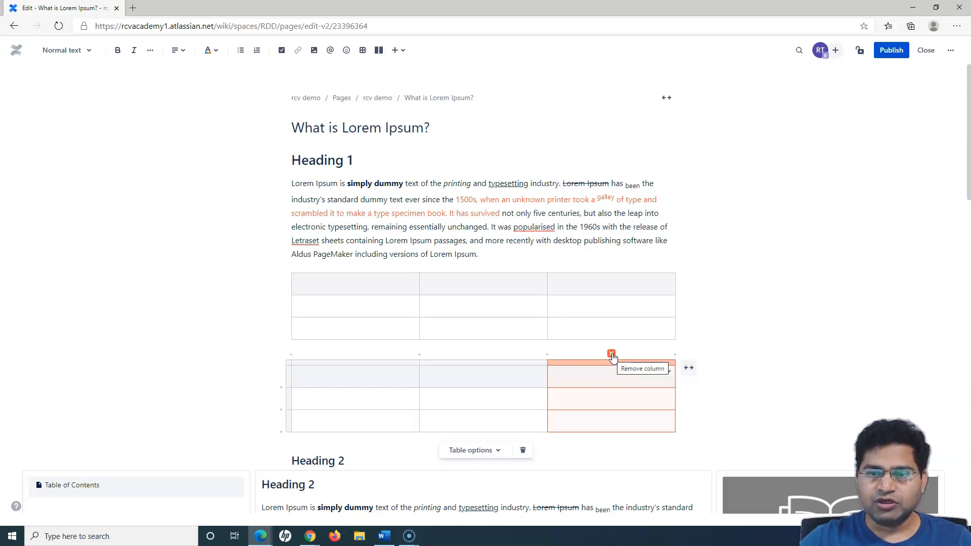
left_click(611, 354)
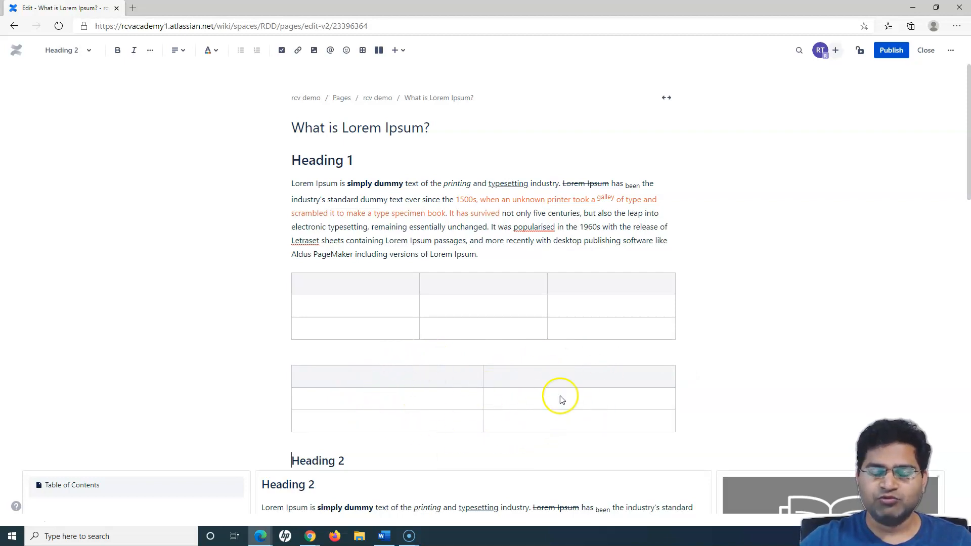
Remove the last row from the second table
left_click(298, 424)
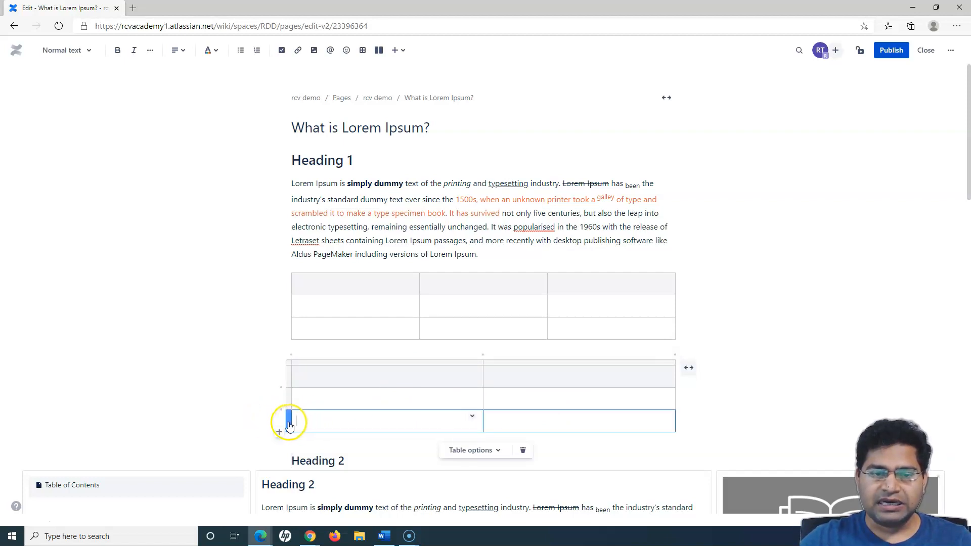
left_click(289, 426)
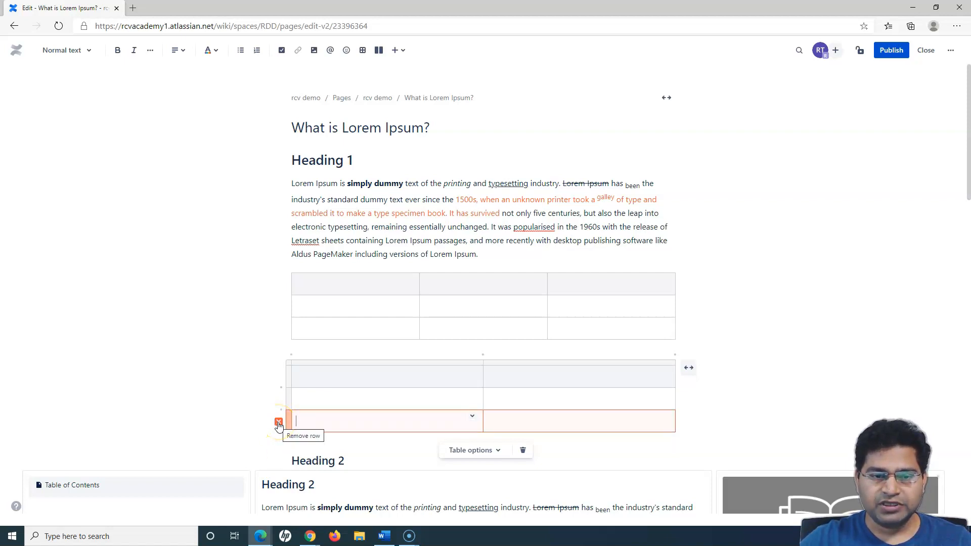
left_click(279, 423)
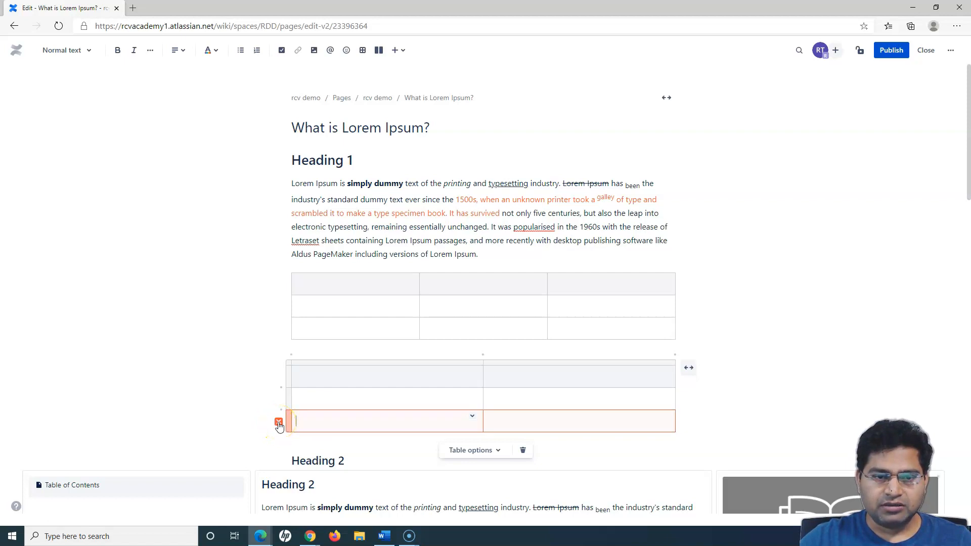
left_click(279, 423)
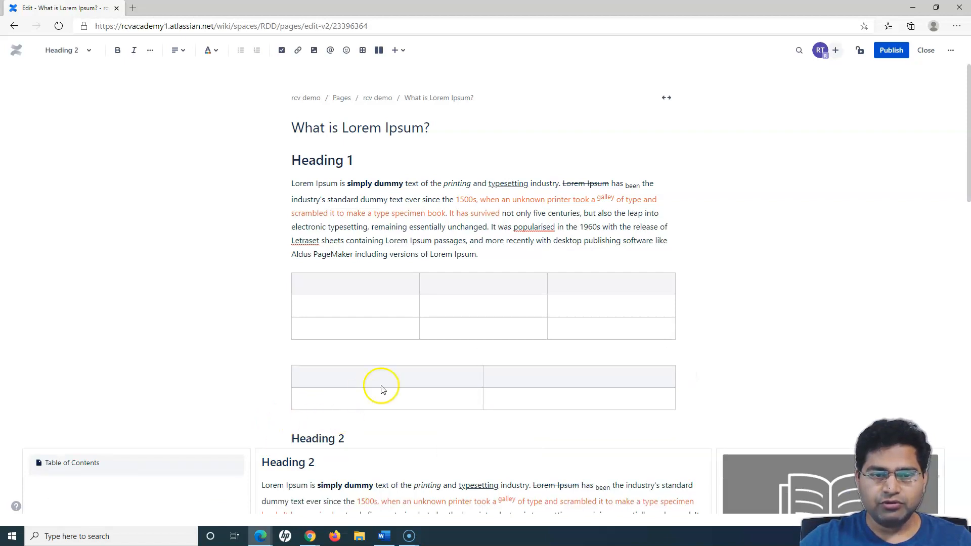
Insert a new column after the last column of the second table
left_click(582, 376)
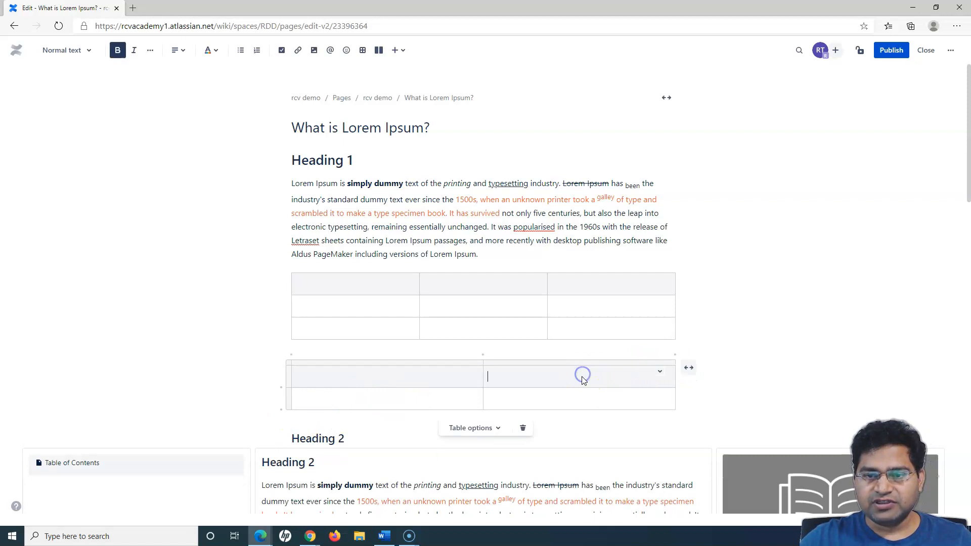
left_click(657, 363)
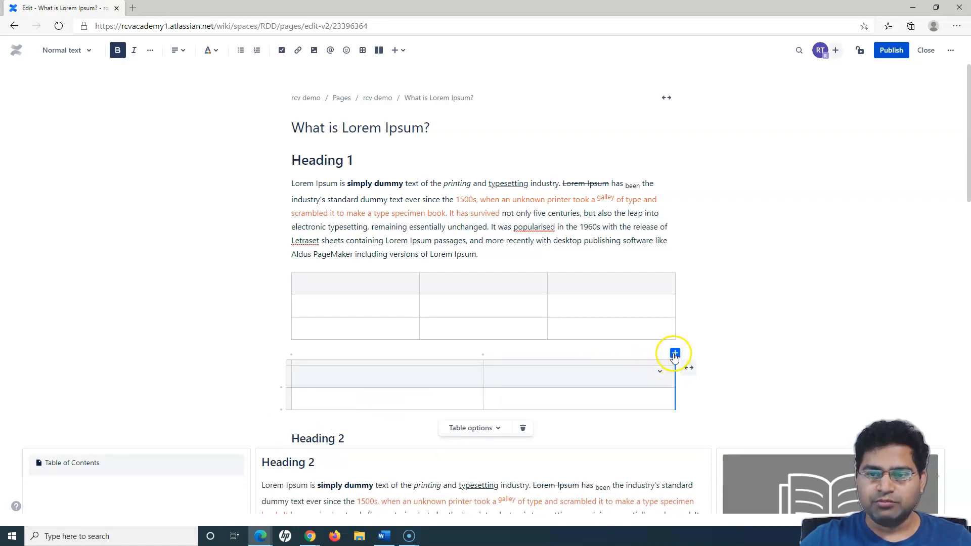
left_click(580, 377)
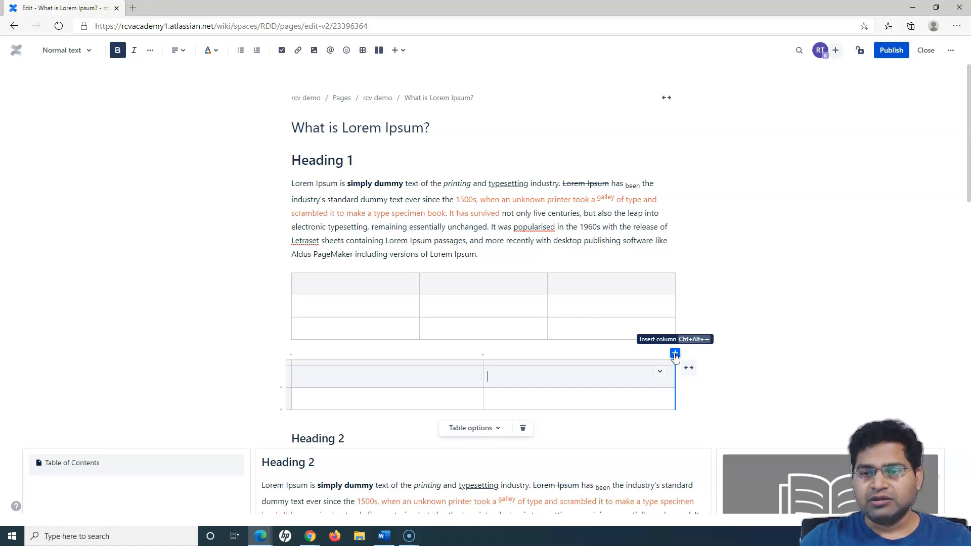
left_click(675, 354)
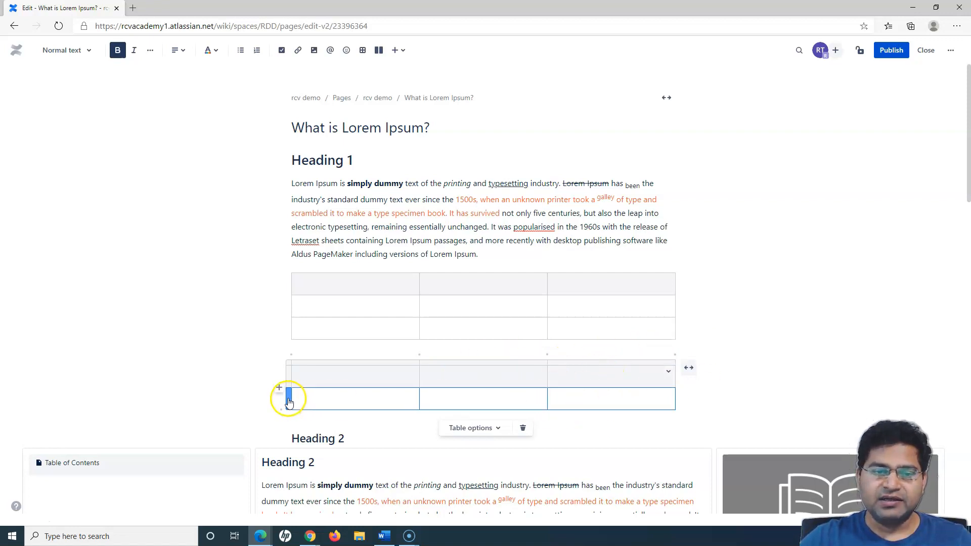
Insert three new rows directly below the header row of the second table
mouse_move(281, 394)
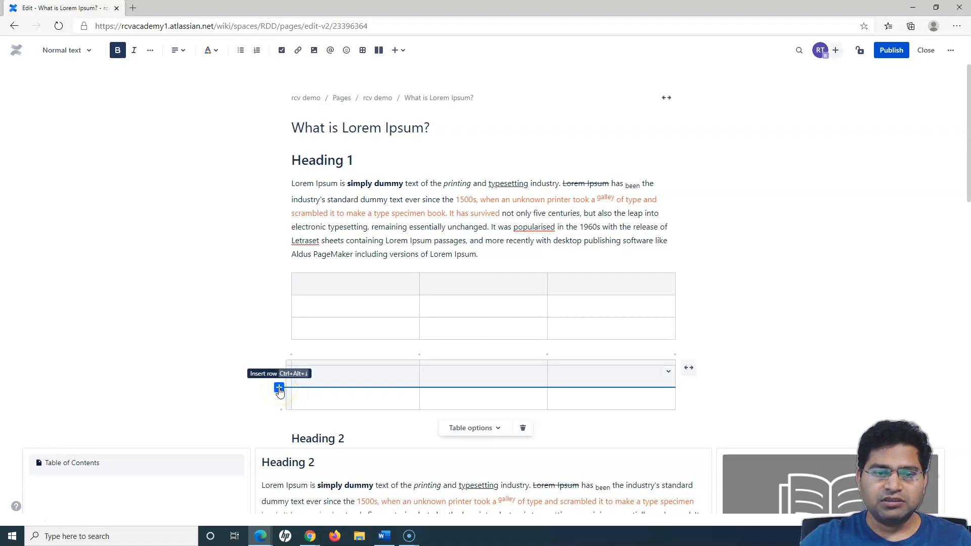
left_click(279, 388)
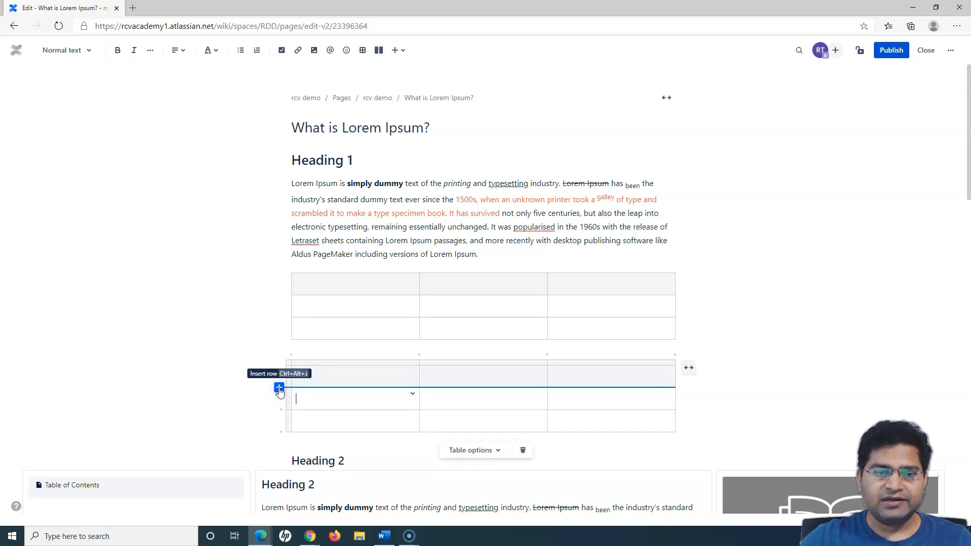
left_click(279, 388)
left_click(279, 388)
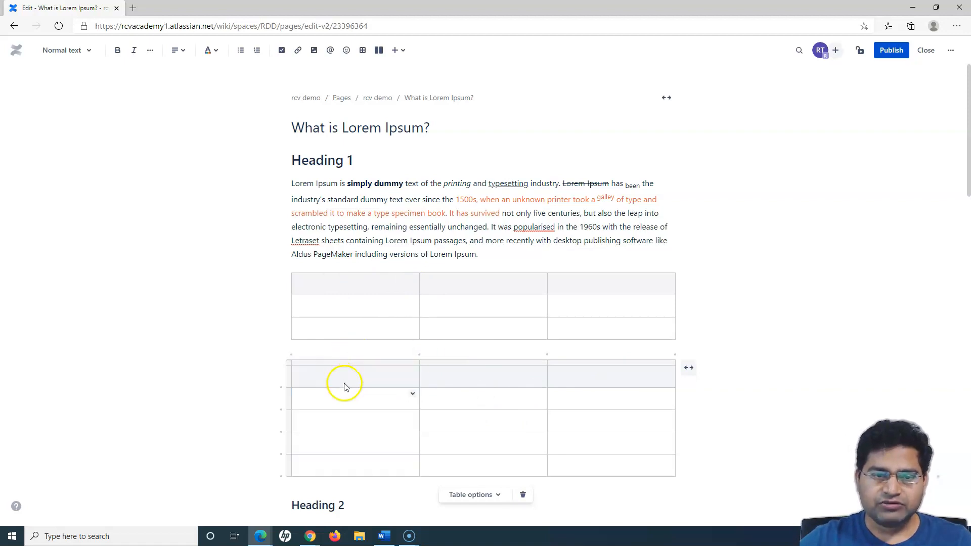
Turn on the header column and the numbered column for the second table
scroll(643, 416, "down", 1)
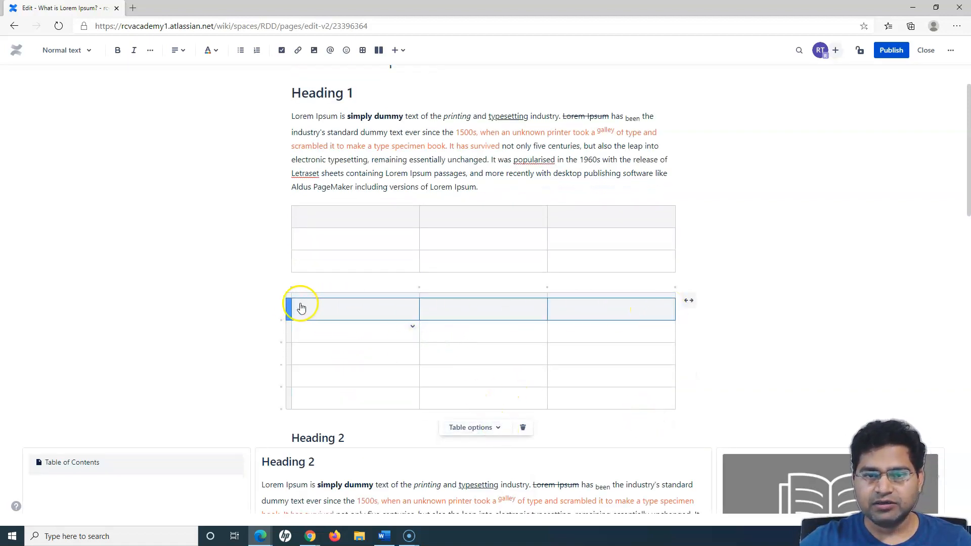
left_click(498, 428)
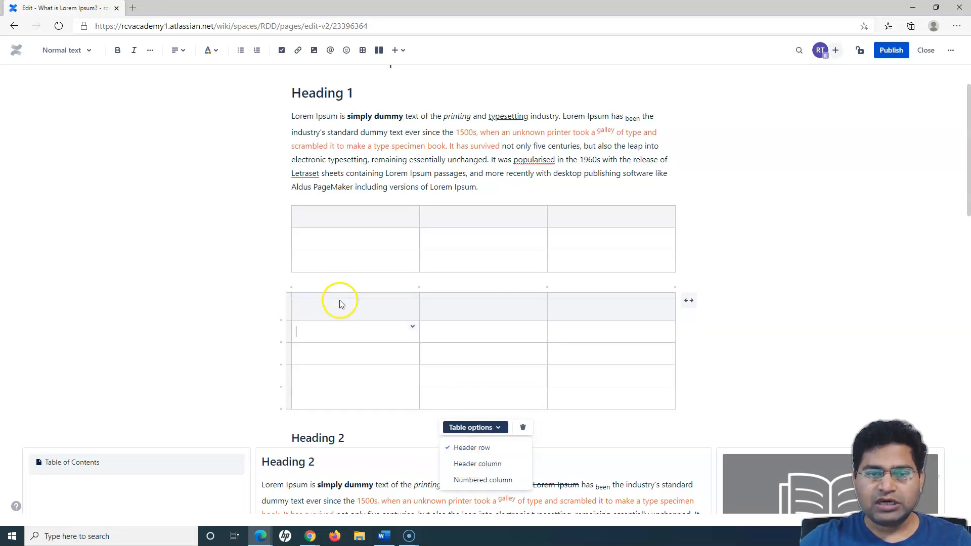
left_click(472, 466)
left_click(362, 324)
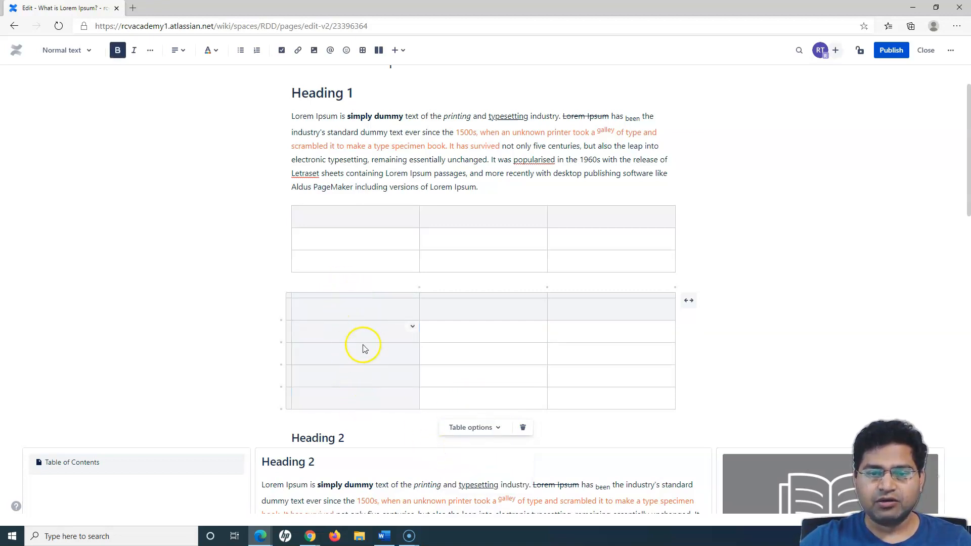
left_click(499, 427)
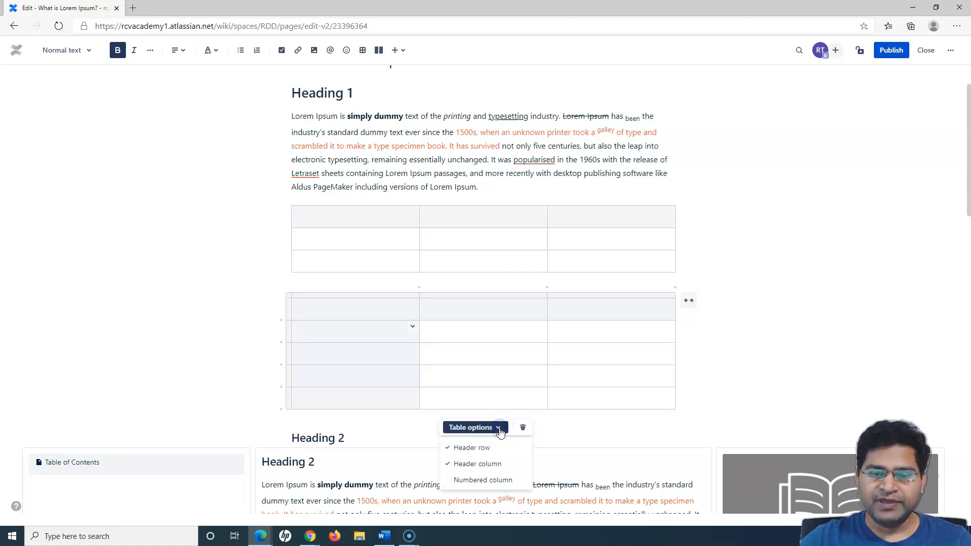
left_click(475, 481)
left_click(301, 335)
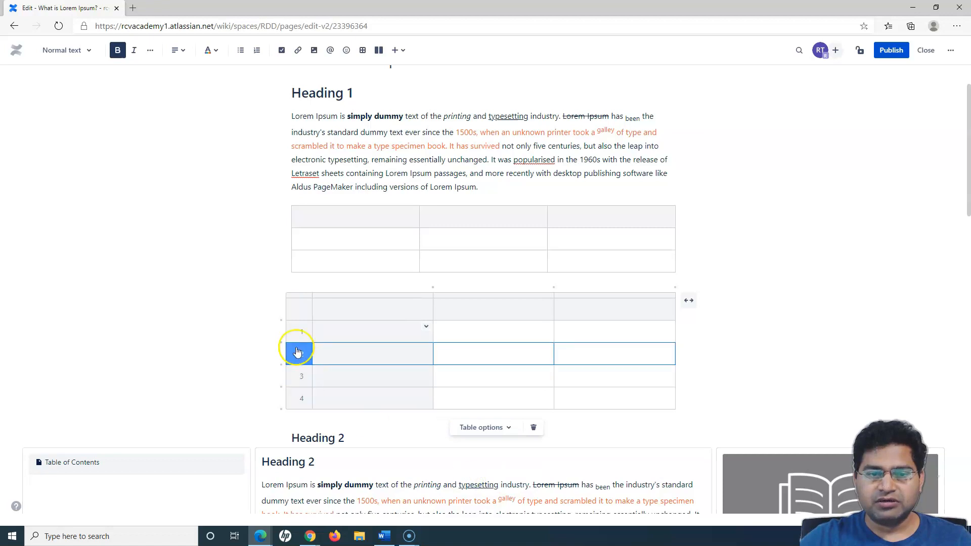
left_click(301, 354)
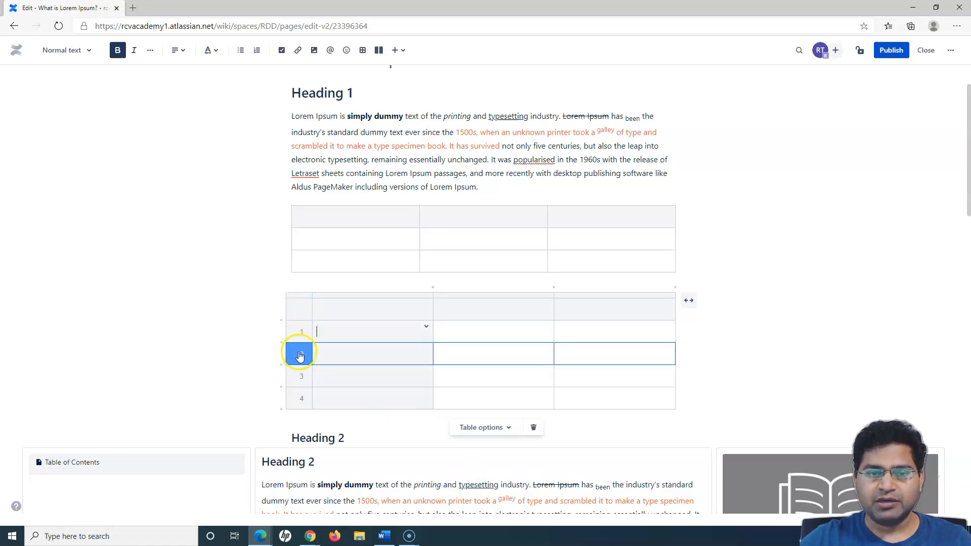
left_click(301, 333)
left_click(298, 354)
left_click(299, 376)
left_click(298, 399)
left_click(298, 334)
left_click(298, 399)
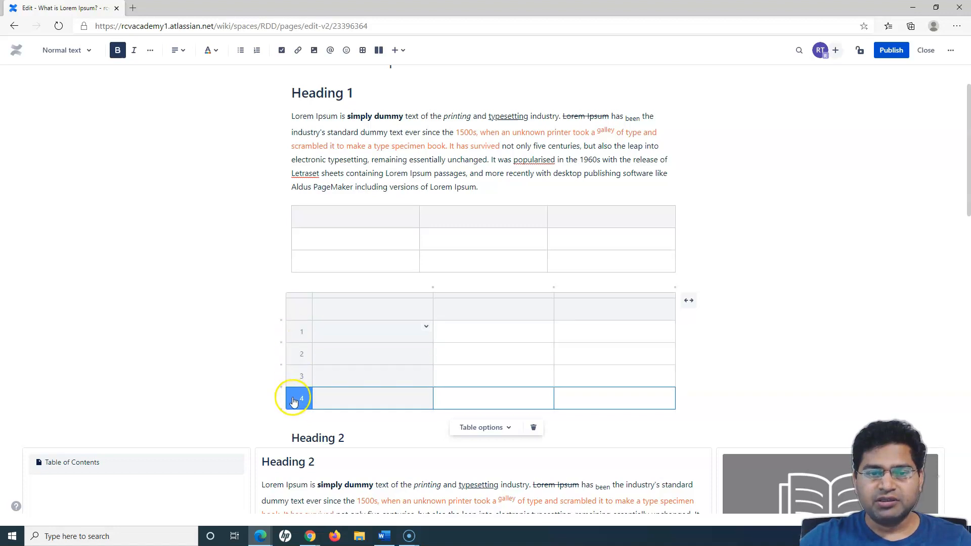
Set a light cyan background for the header-column cell in row 1 of the second table
left_click(352, 338)
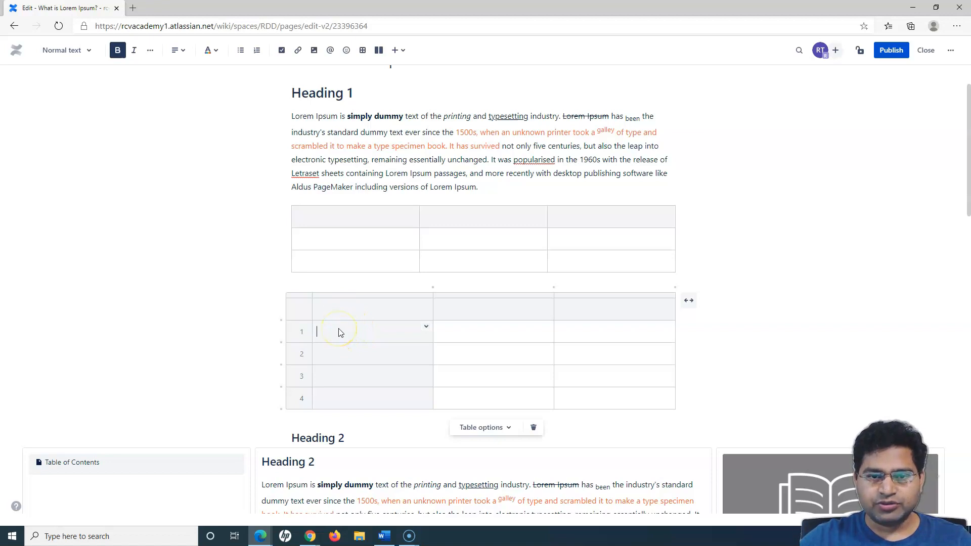
left_click(426, 330)
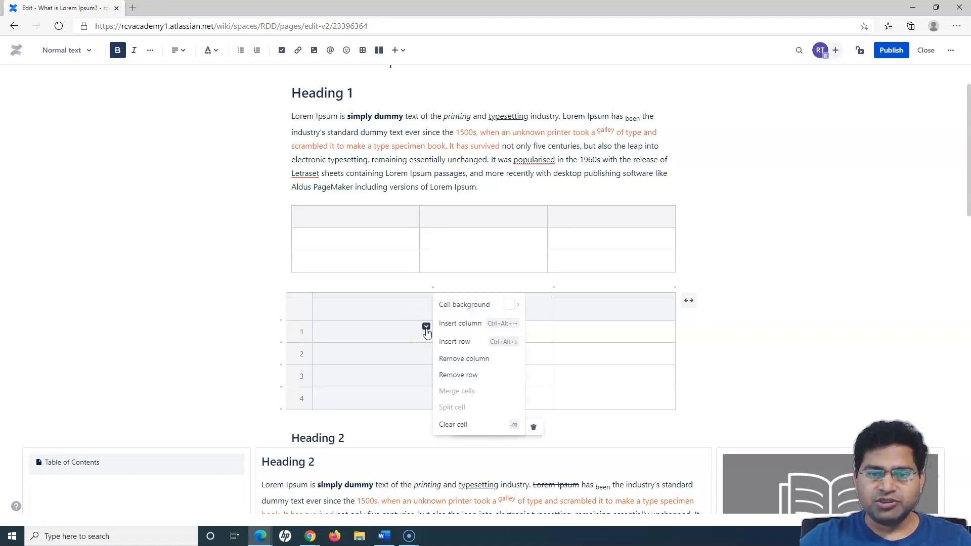
left_click(463, 346)
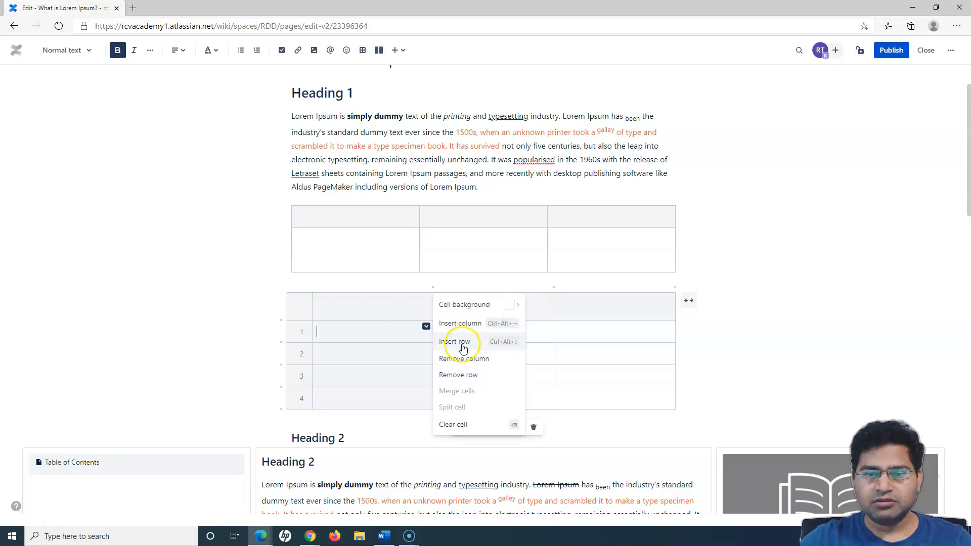
mouse_move(469, 304)
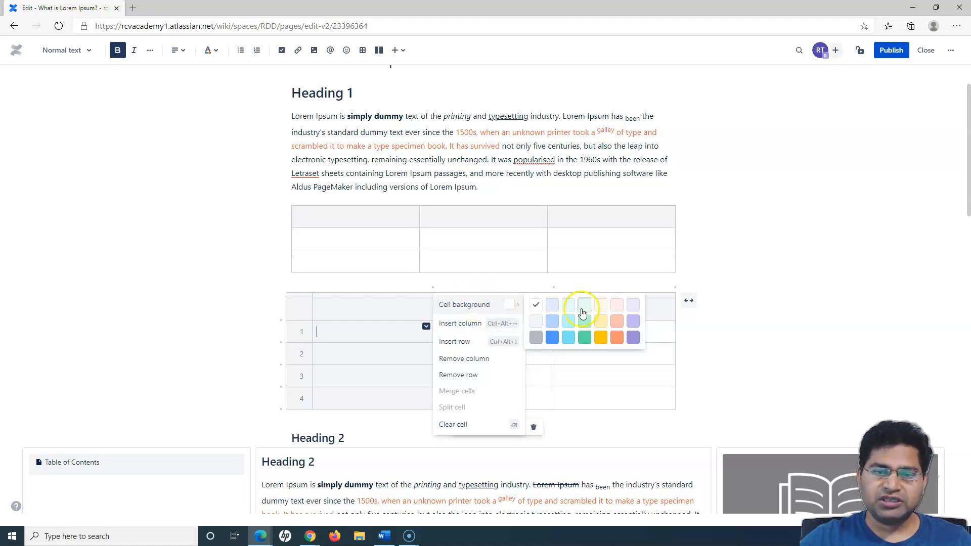
left_click(567, 323)
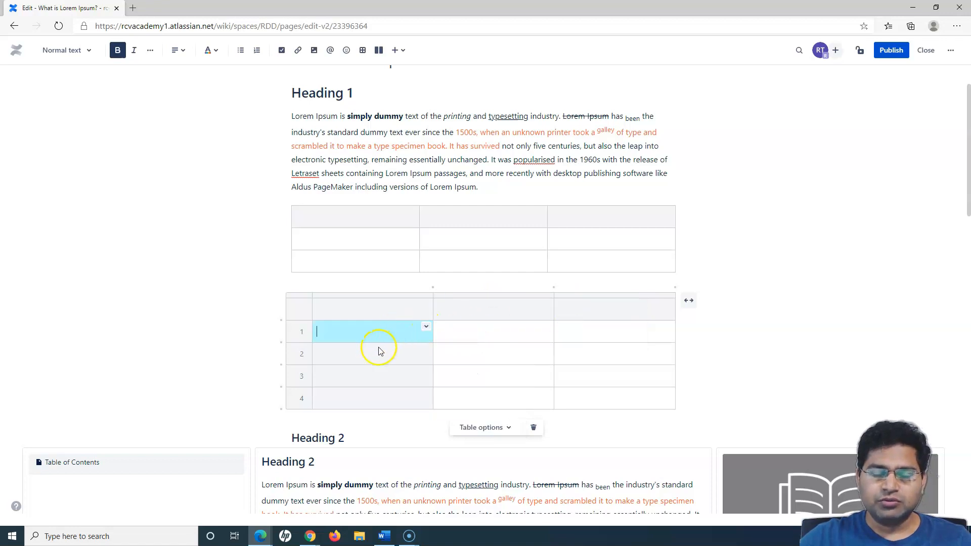
Merge the header-column cells of rows 1 and 2 in the second table
left_click(340, 357)
left_click(427, 349)
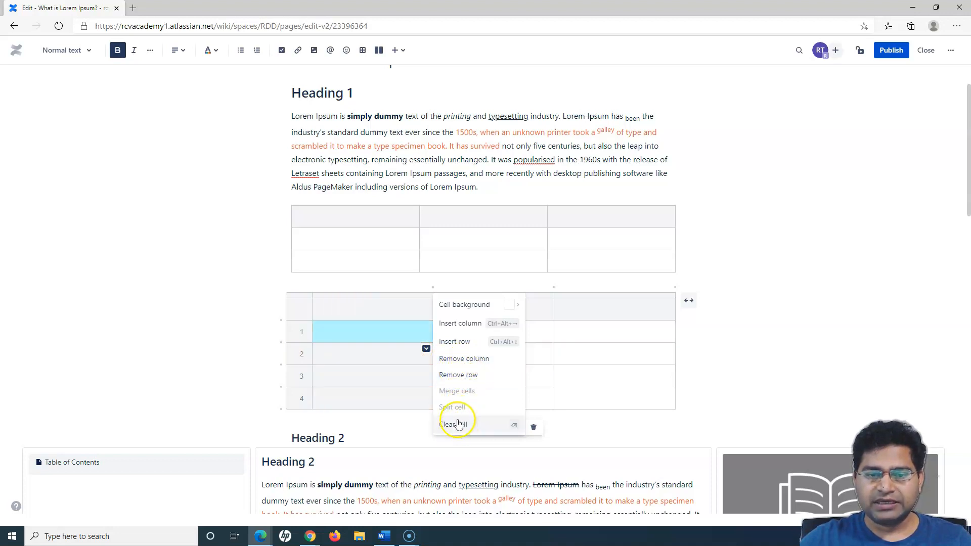
left_click(329, 332)
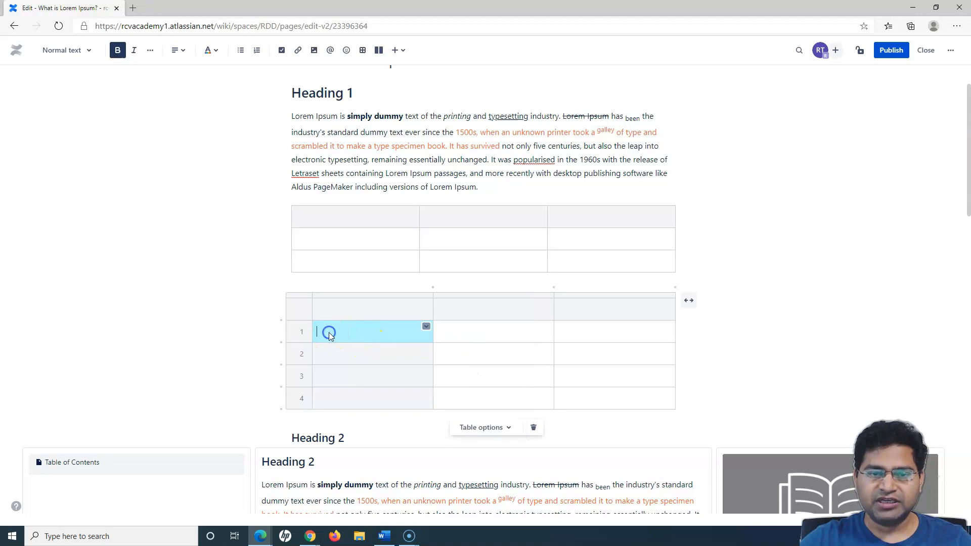
left_click(383, 353)
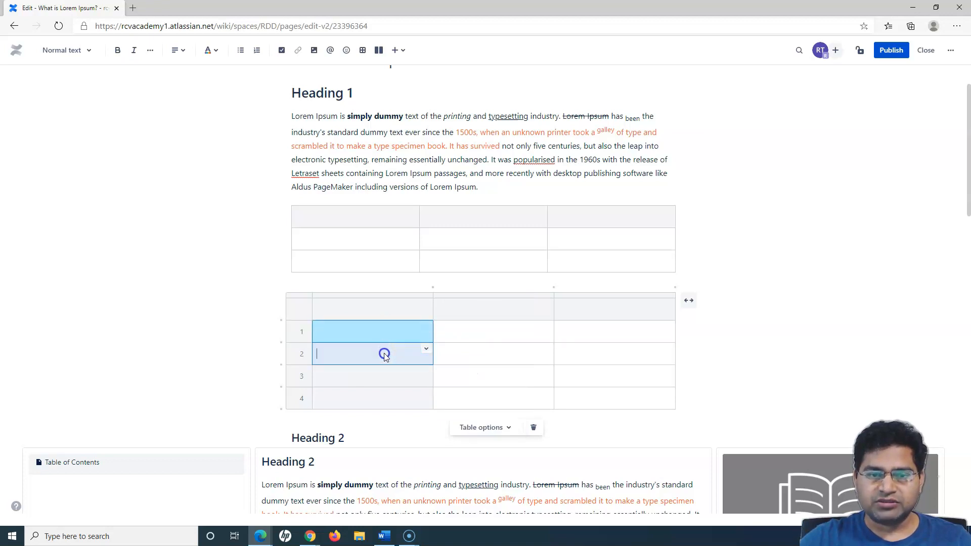
left_click(425, 349)
left_click(458, 392)
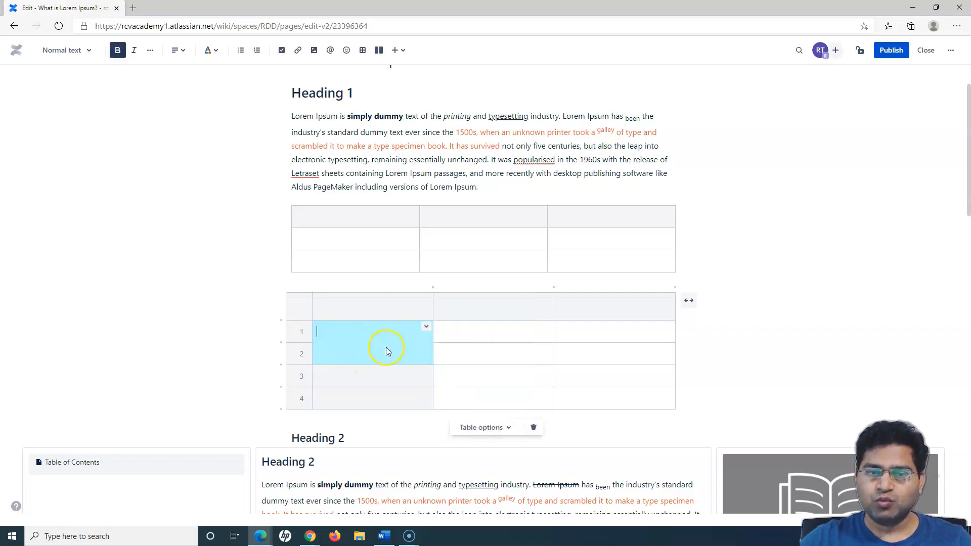
Clear the header-column cells of rows 3 and 4 in the second table
left_click_drag(374, 375, 376, 402)
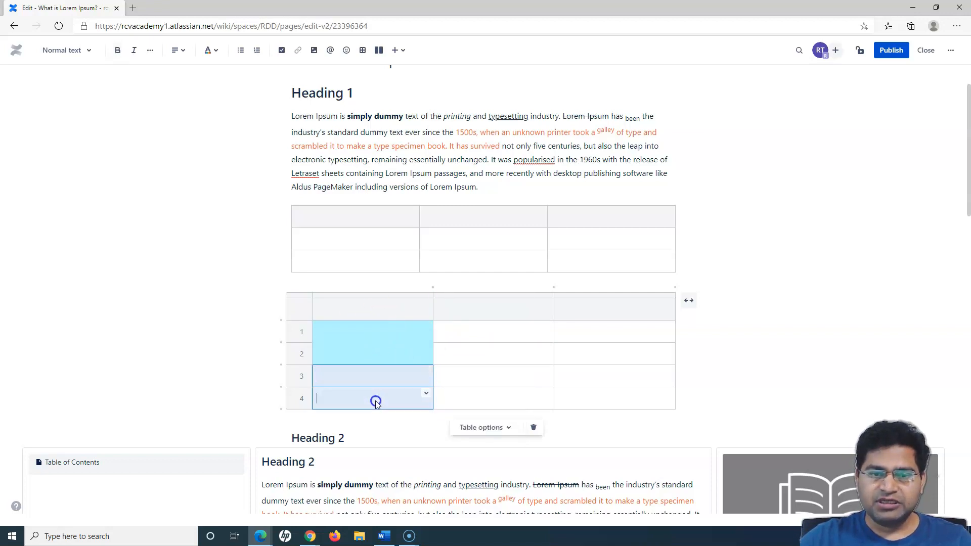
left_click(426, 393)
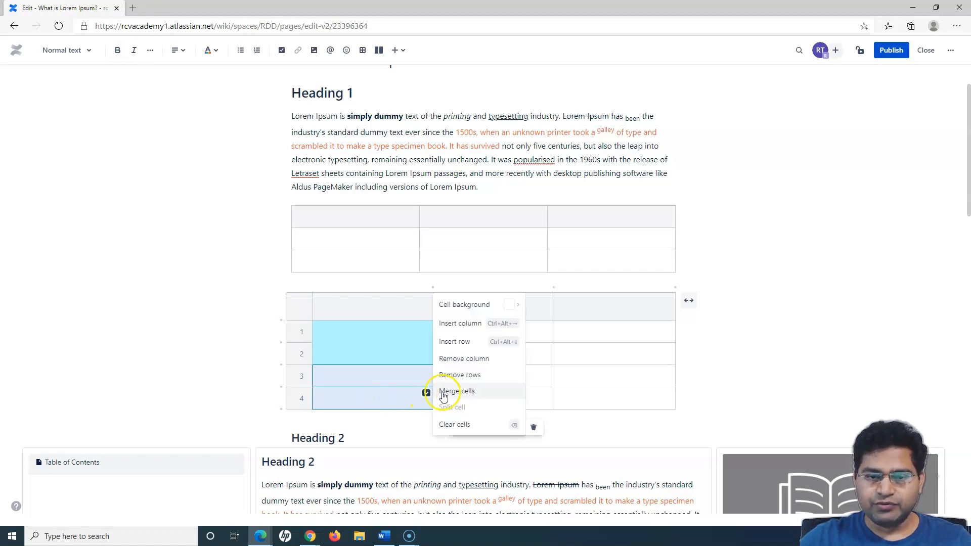
left_click(457, 425)
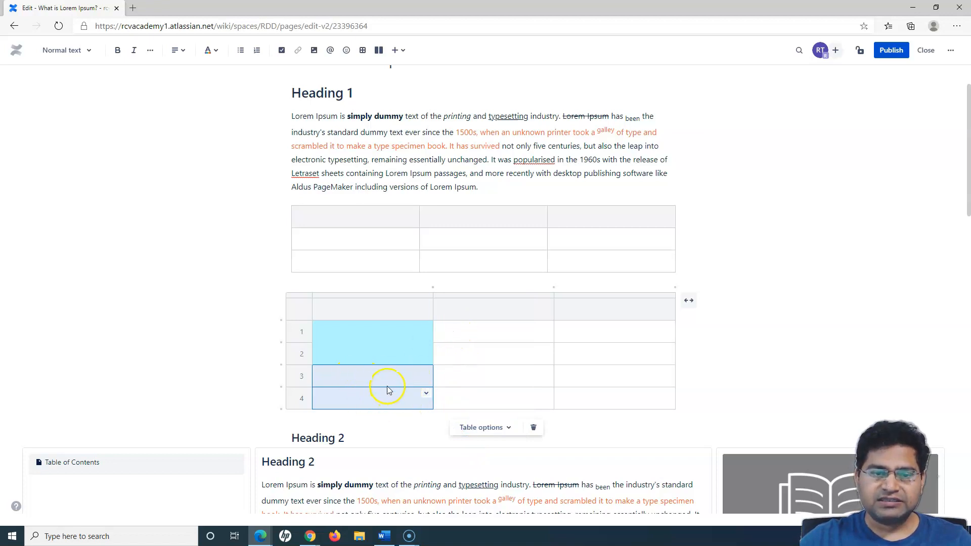
Enter "hdfghg" in the header-column cell of row 3 and "ghdfgh" in the one of row 4
left_click(383, 386)
key("ctrl+b")
type("hdfghg")
left_click(364, 396)
type("ghdfgh")
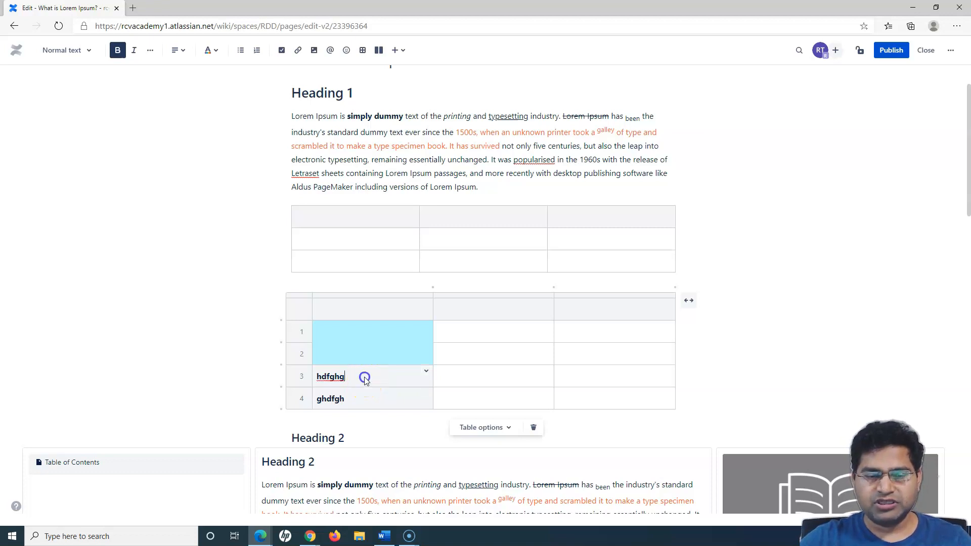
Clear the sample text from the header-column cells of rows 3 and 4 together
left_click_drag(364, 375, 364, 396)
left_click(426, 393)
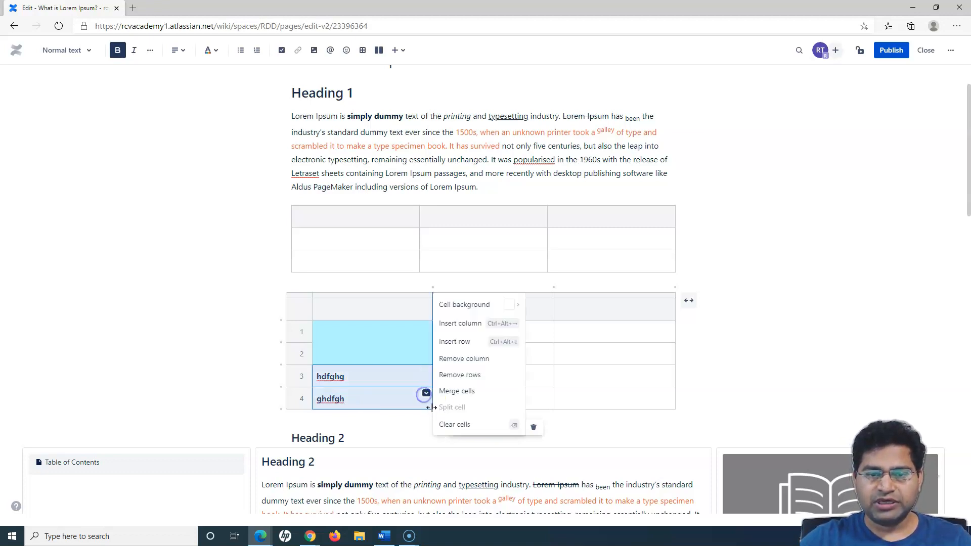
left_click(445, 425)
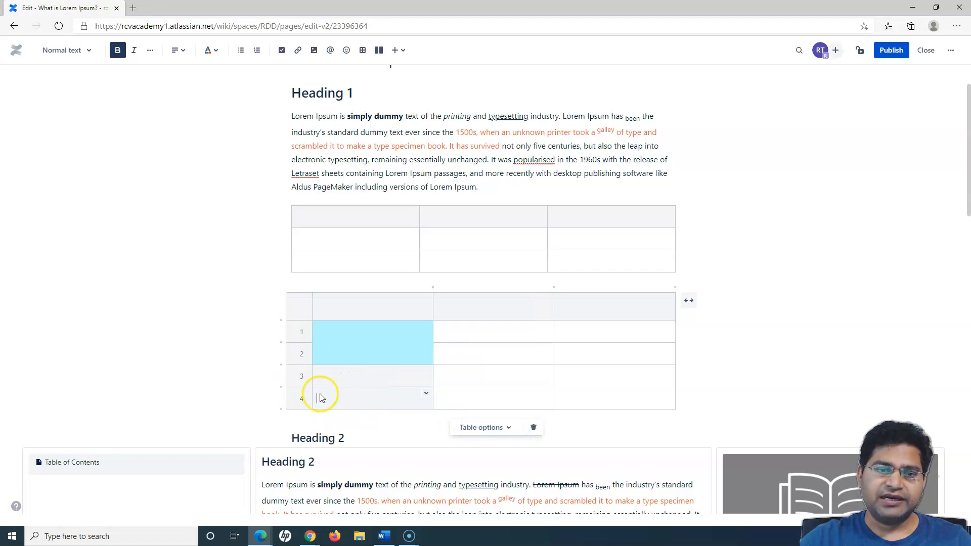
Split the merged light cyan cell back into separate cells for rows 1 and 2
left_click(365, 340)
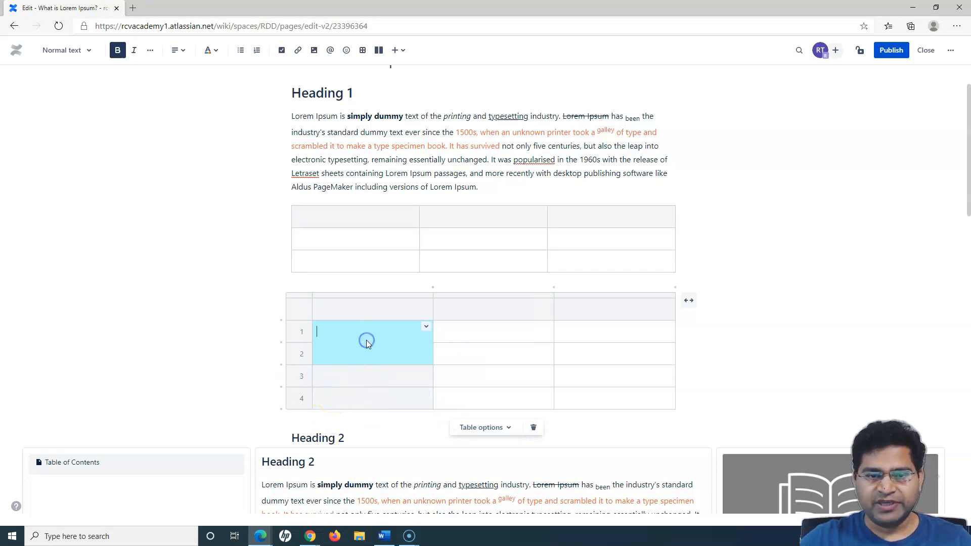
left_click(426, 327)
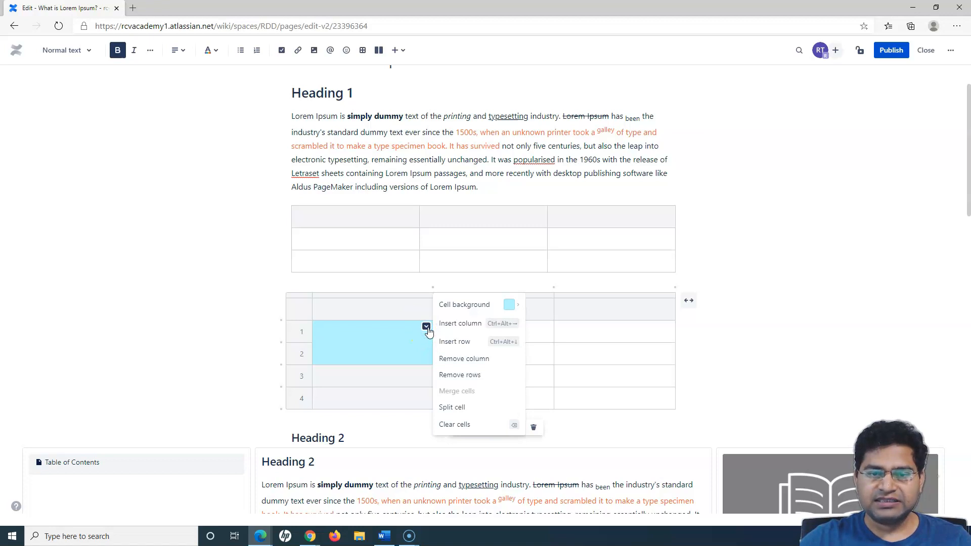
left_click(455, 407)
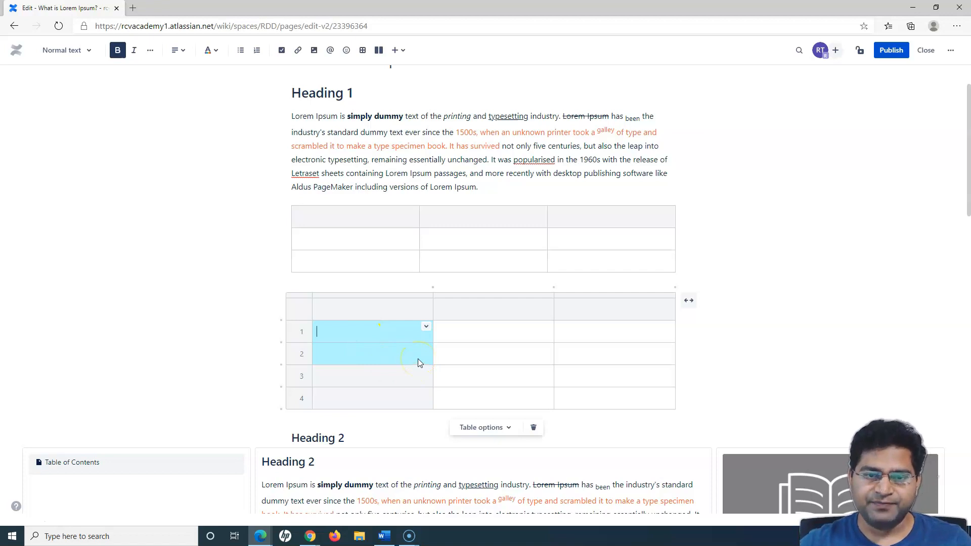
Widen the second table in two stages to the full page width
left_click(471, 354)
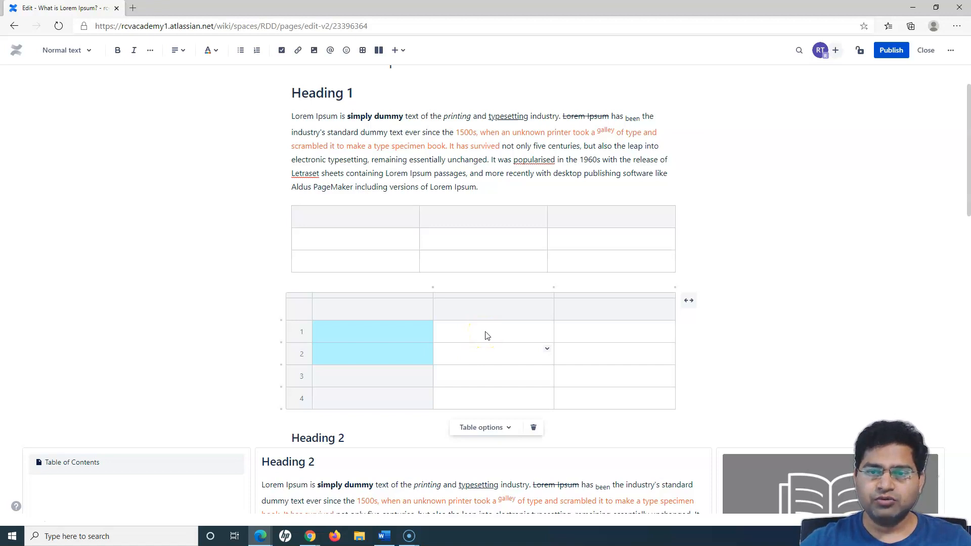
left_click(691, 303)
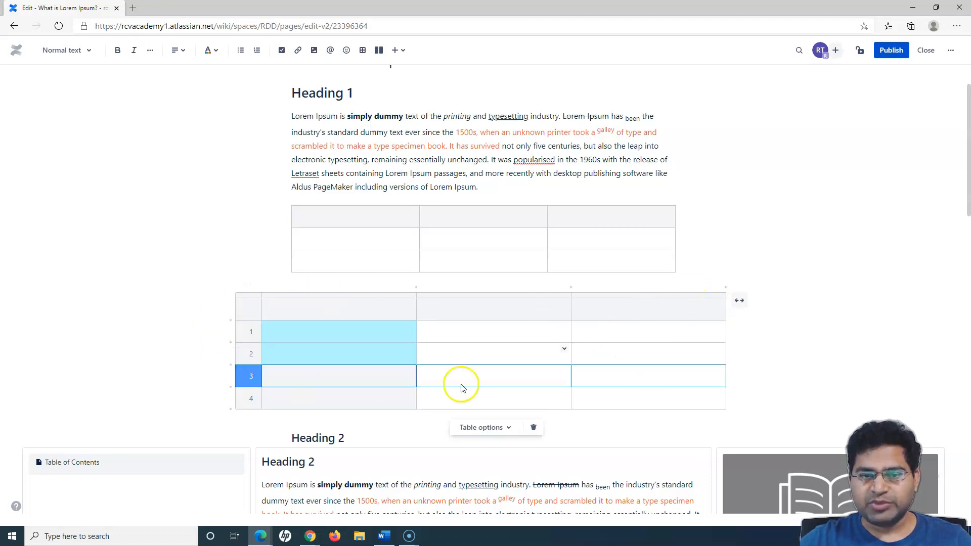
left_click(740, 303)
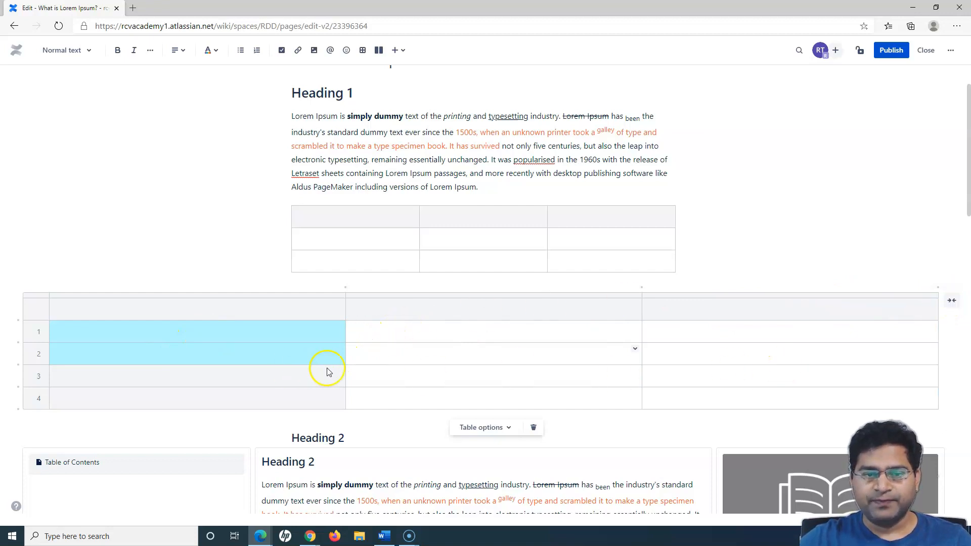
Look up the Jira macro with "/ji" in the header-column cell of row 1
left_click(222, 339)
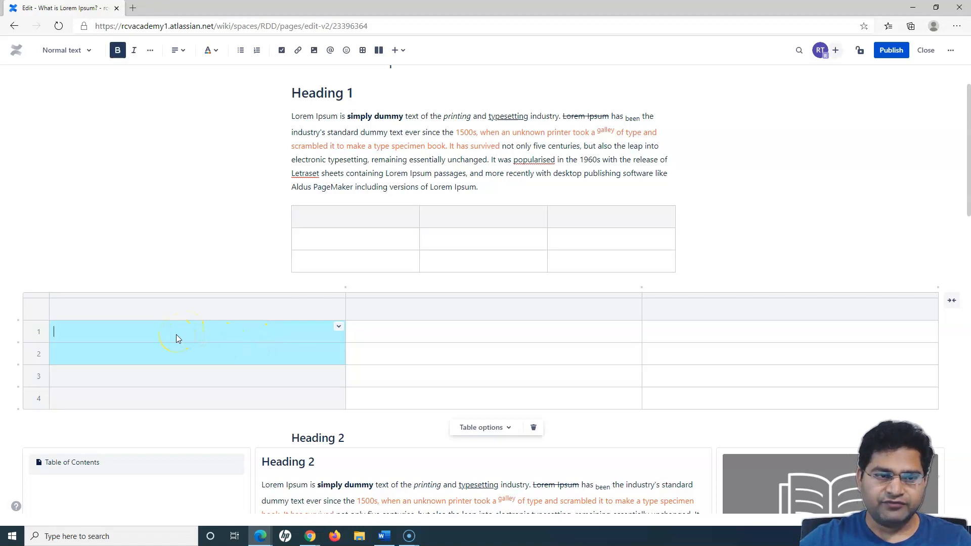
type("/")
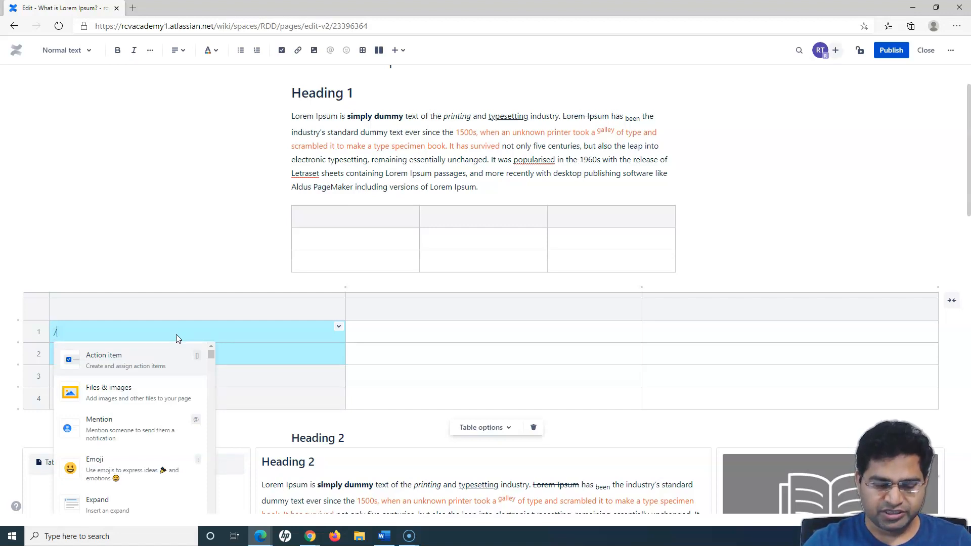
type("ji")
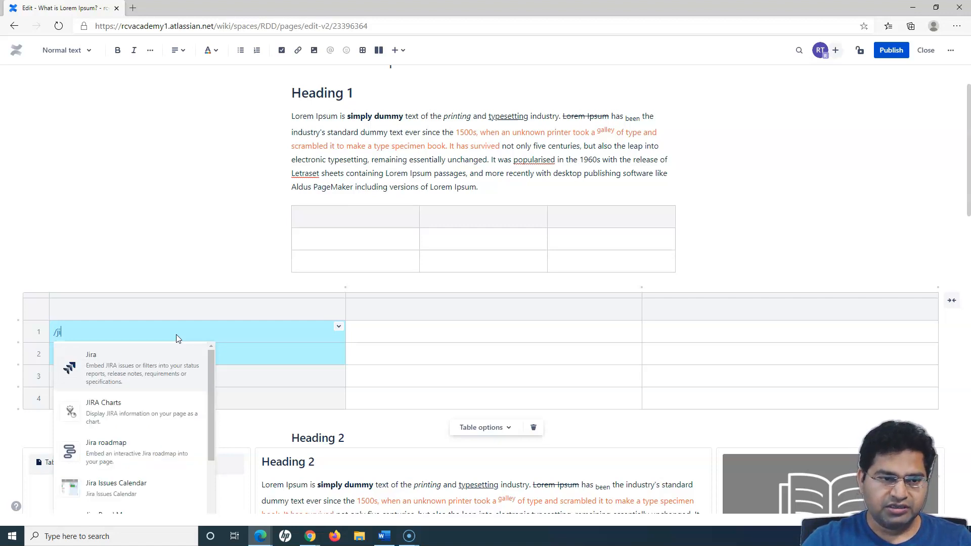
left_click(103, 365)
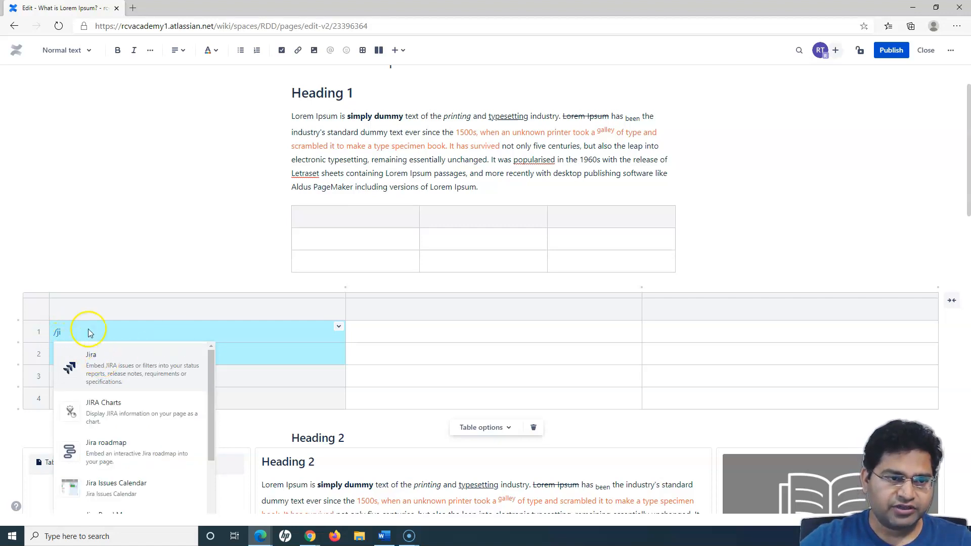
Remove the last column of the second table
left_click(103, 308)
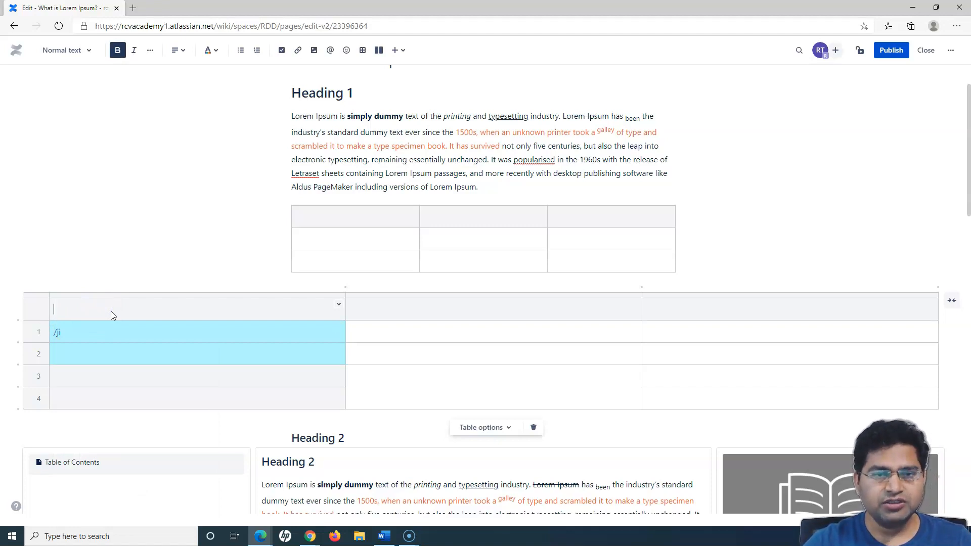
left_click(783, 294)
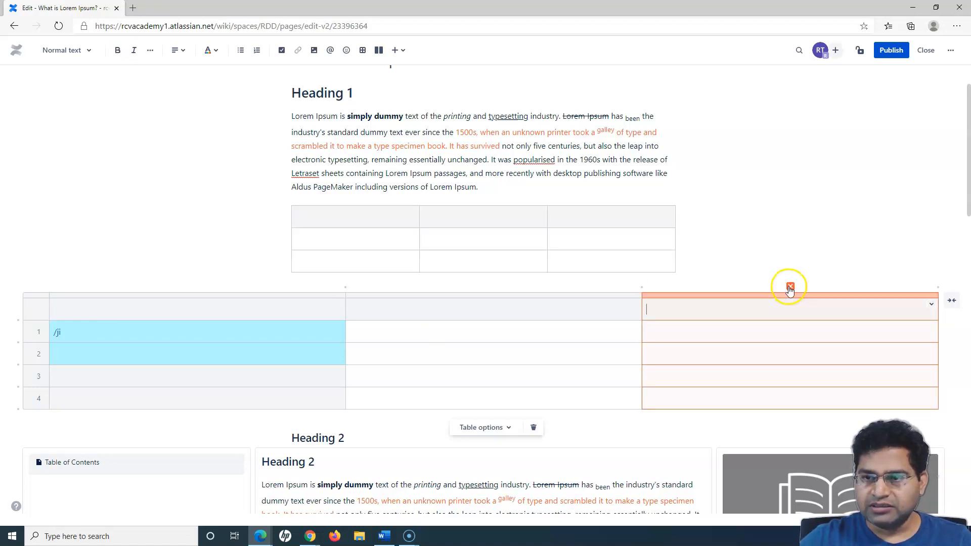
left_click(789, 287)
Insert the recently viewed Jira issue RD-1 (Test Story) into the header-column cell of row 1
left_click(72, 332)
left_click(96, 365)
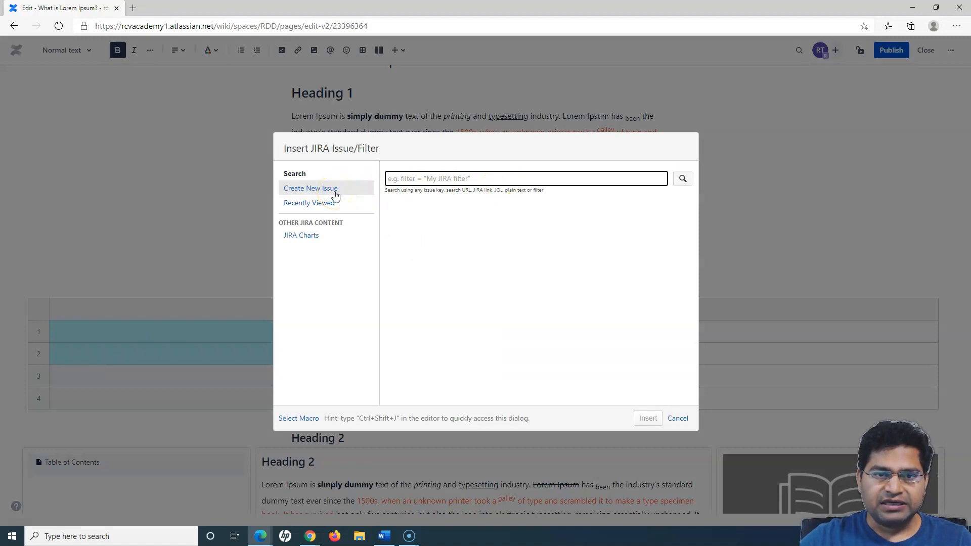
left_click(312, 207)
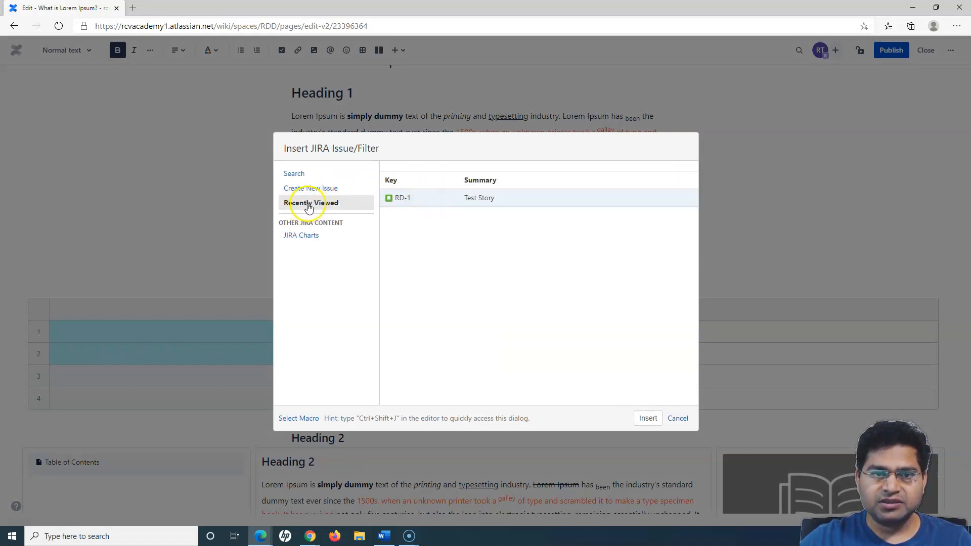
left_click(428, 200)
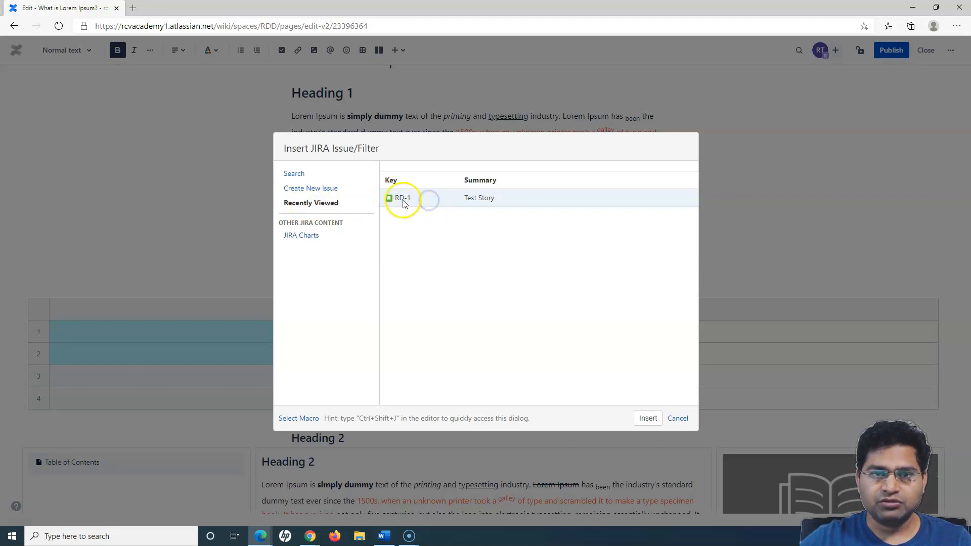
left_click(648, 418)
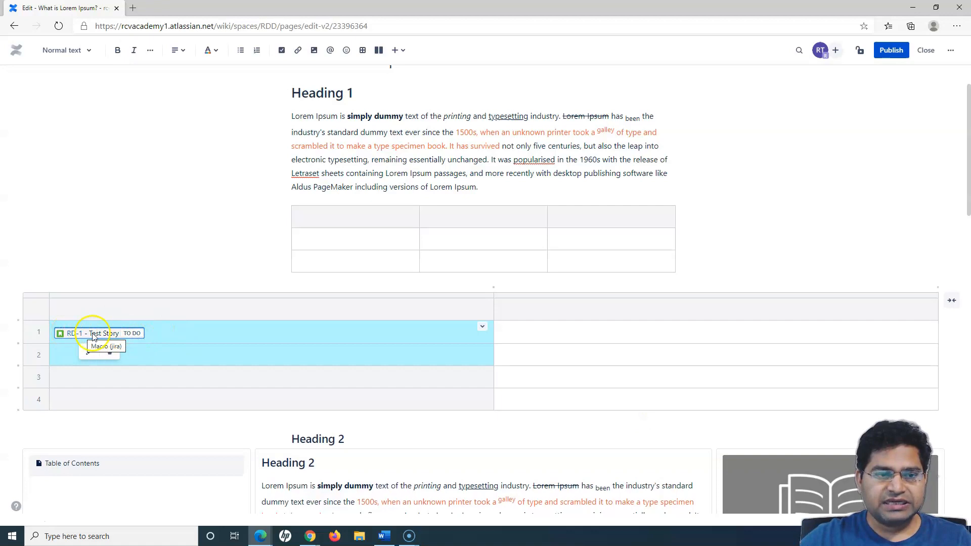
left_click(568, 335)
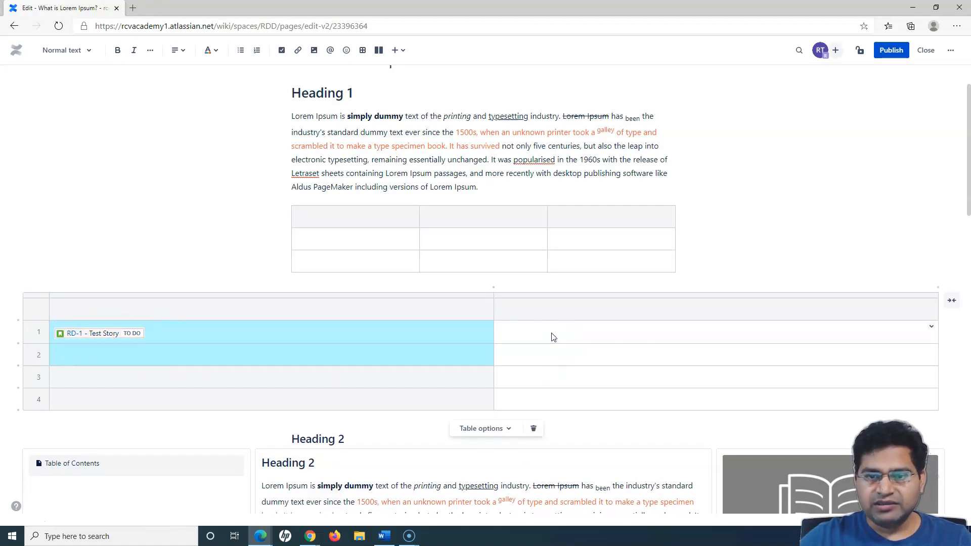
type("/sta")
left_click(591, 356)
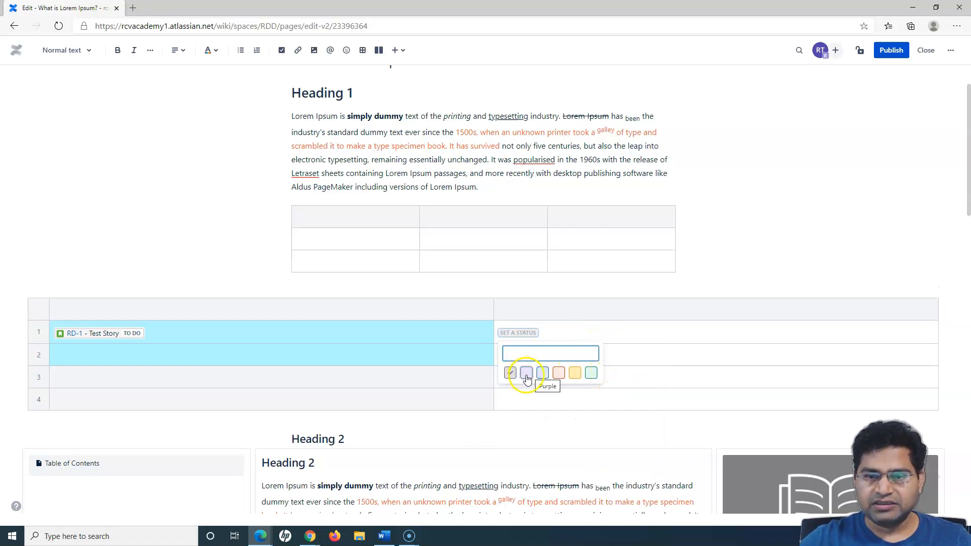
left_click(508, 377)
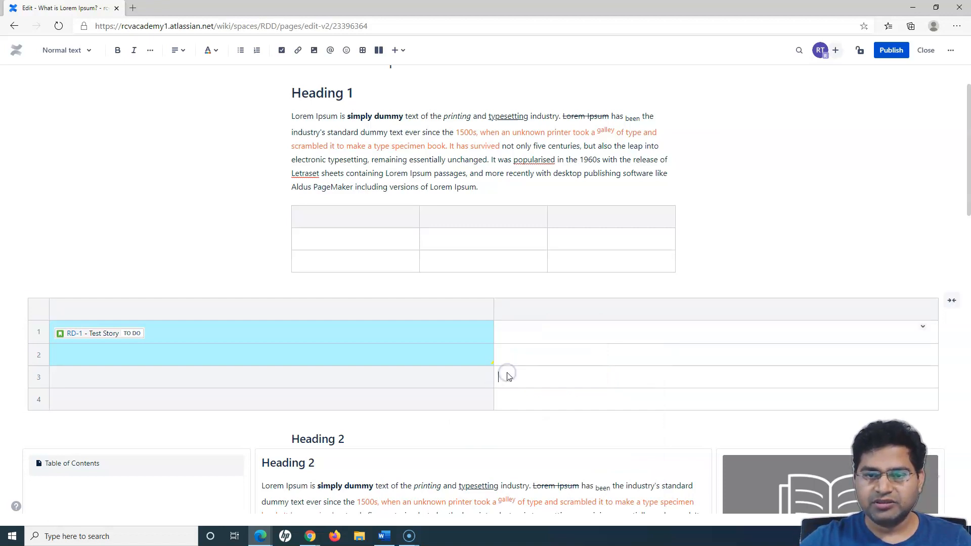
Insert a grey status label reading "TO DO" in the last column of row 1
left_click(521, 337)
type("/")
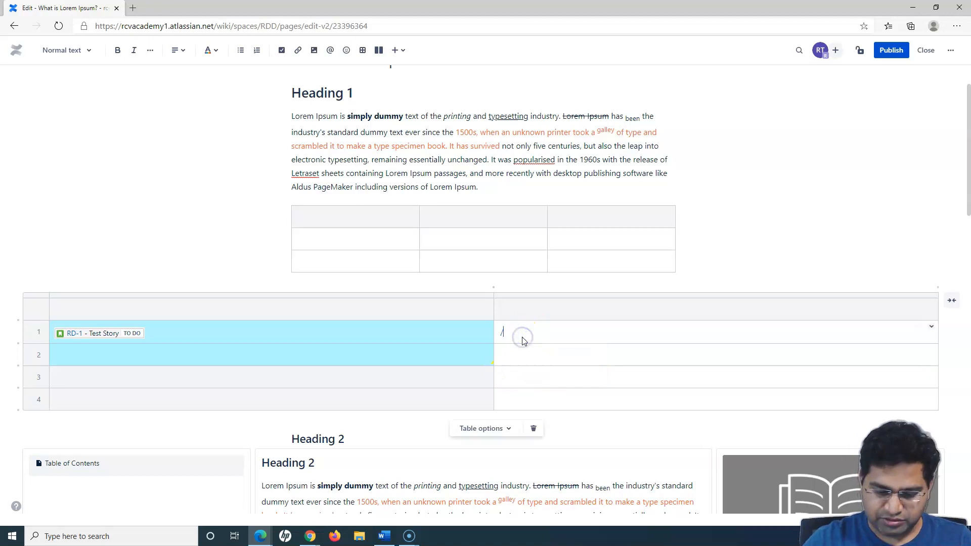
type("stat")
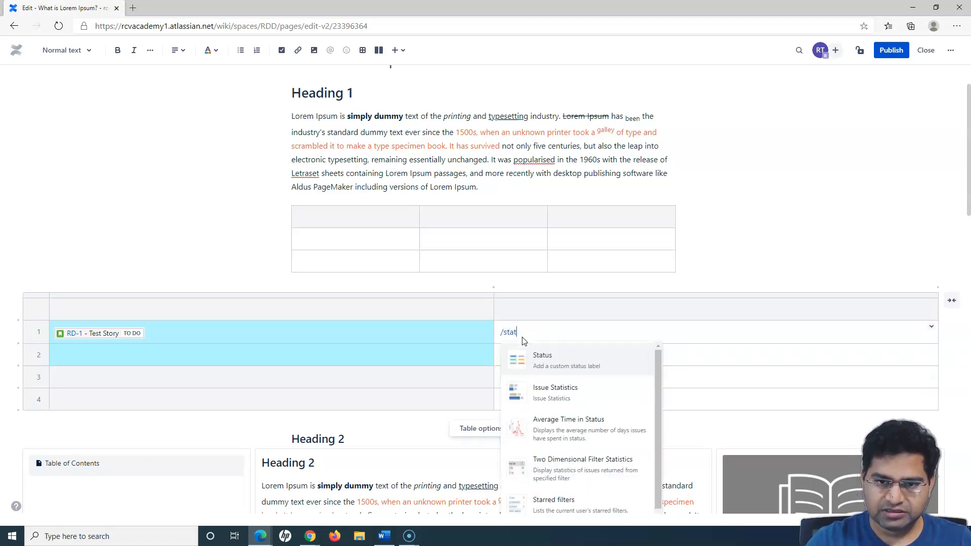
left_click(520, 356)
type("TO DO")
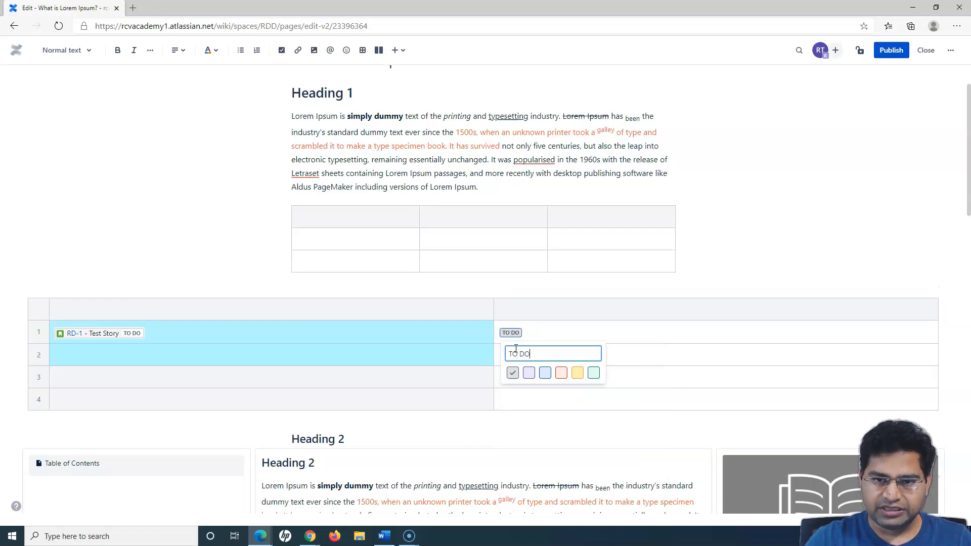
key("Return")
left_click(516, 352)
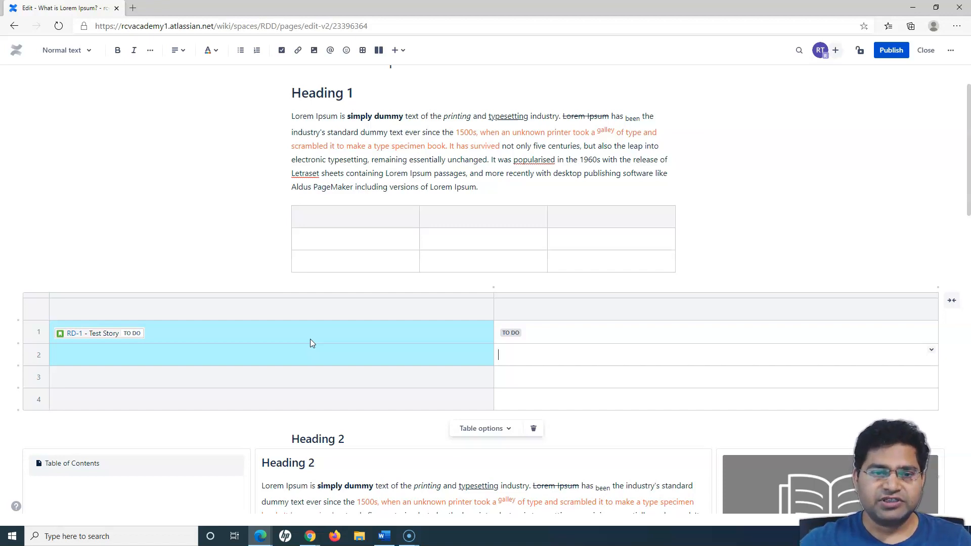
left_click(254, 362)
left_click(187, 378)
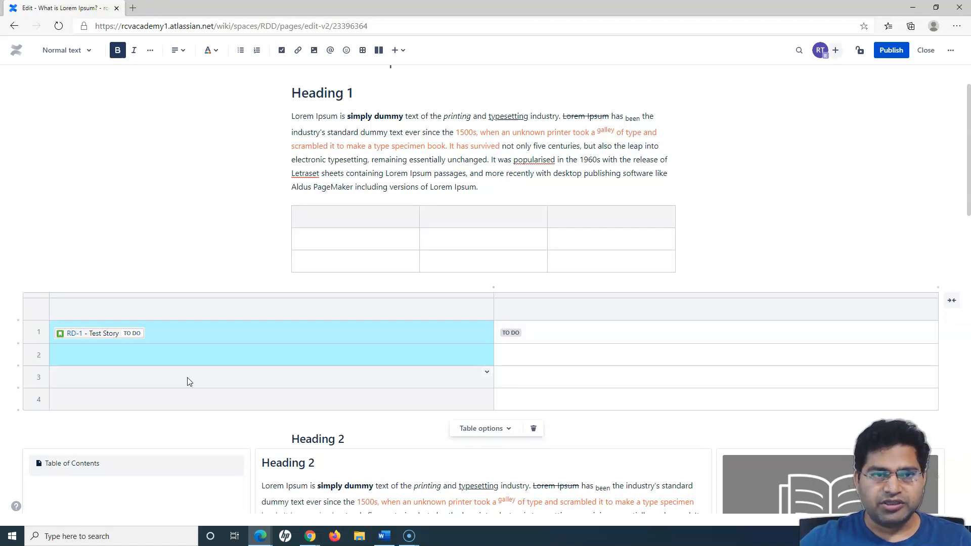
left_click(521, 382)
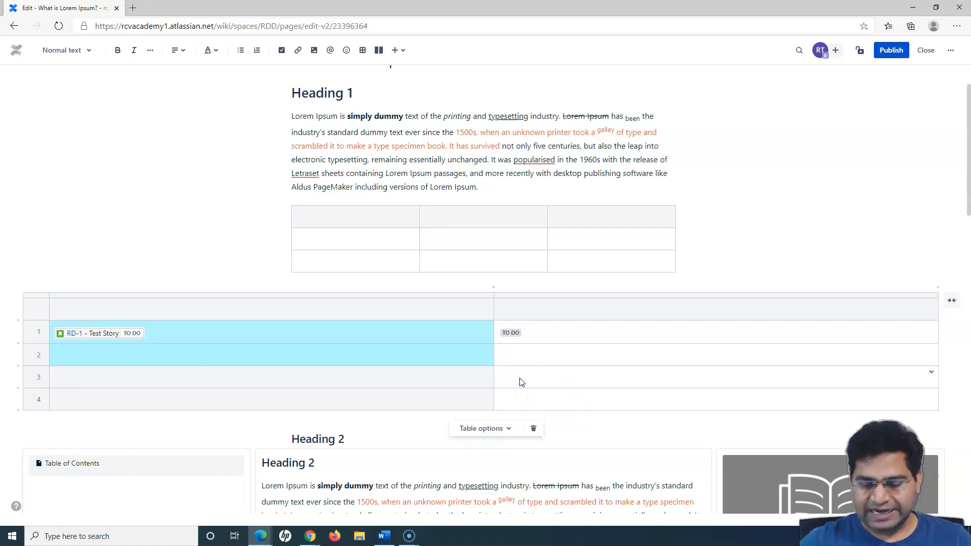
Enter the column headings "Issues" and "Status" in the header row of the second table
left_click(130, 375)
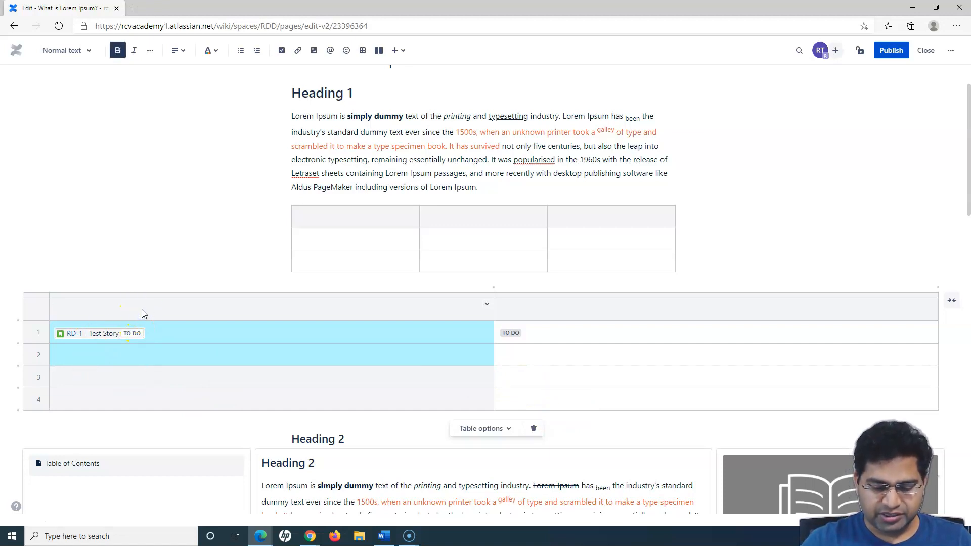
type("Issues")
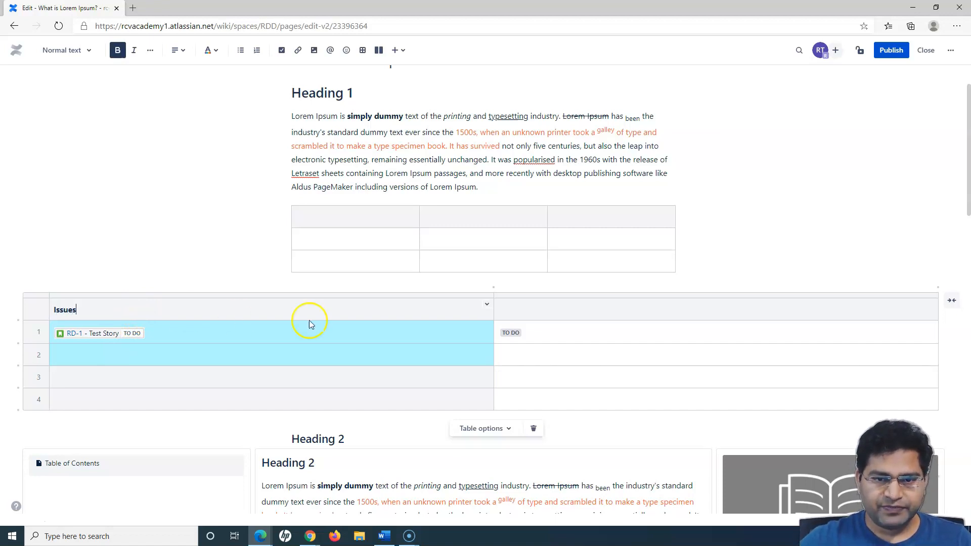
left_click(551, 311)
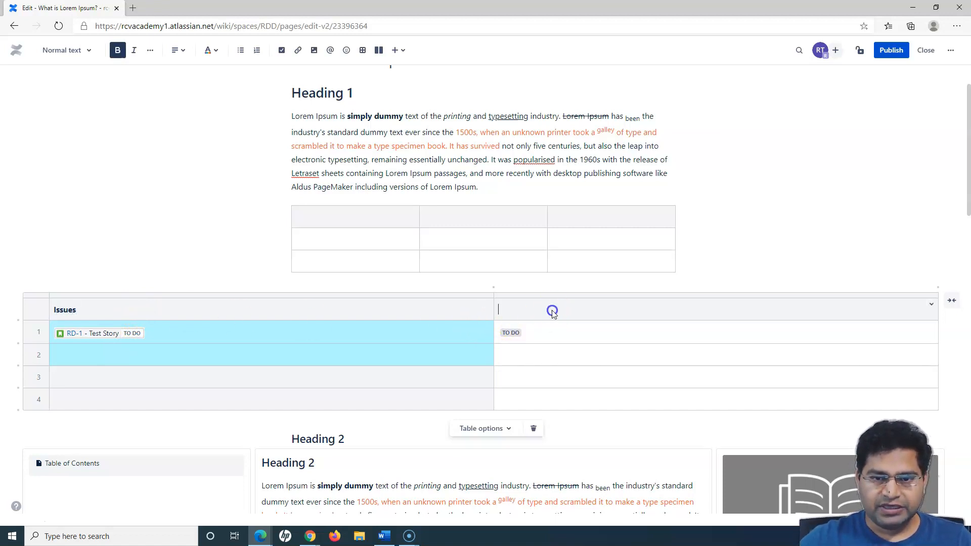
type("Status")
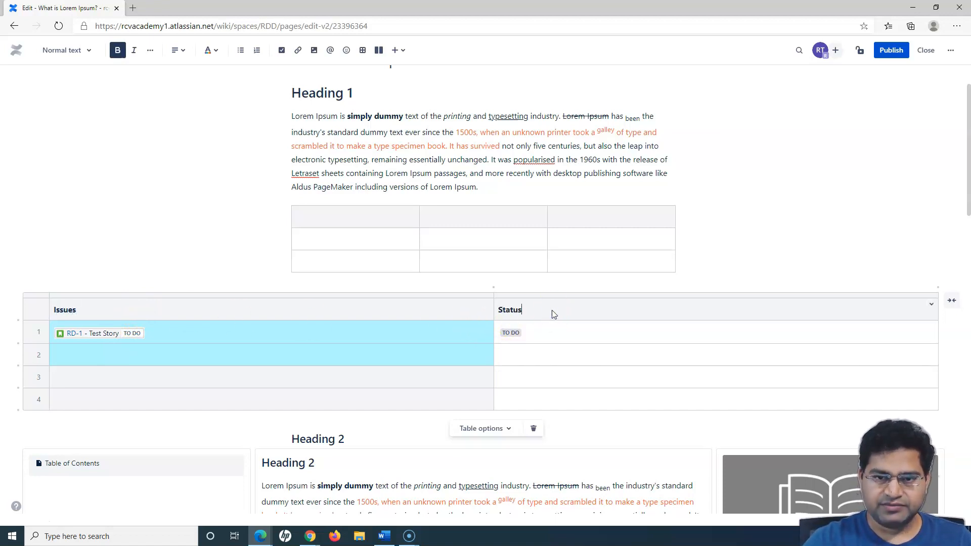
left_click(131, 416)
scroll(152, 424, "down", 3)
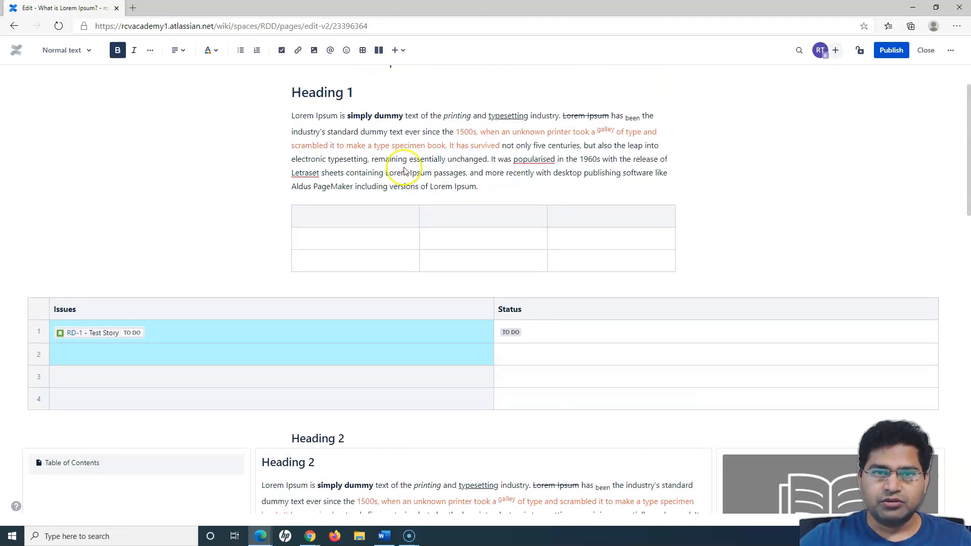
Fill the first column of the first table with the heading "Feature" and the entry "Feature 1" below it
scroll(415, 172, "up", 3)
left_click(356, 217)
type("Feature")
left_click(365, 231)
type("Feature")
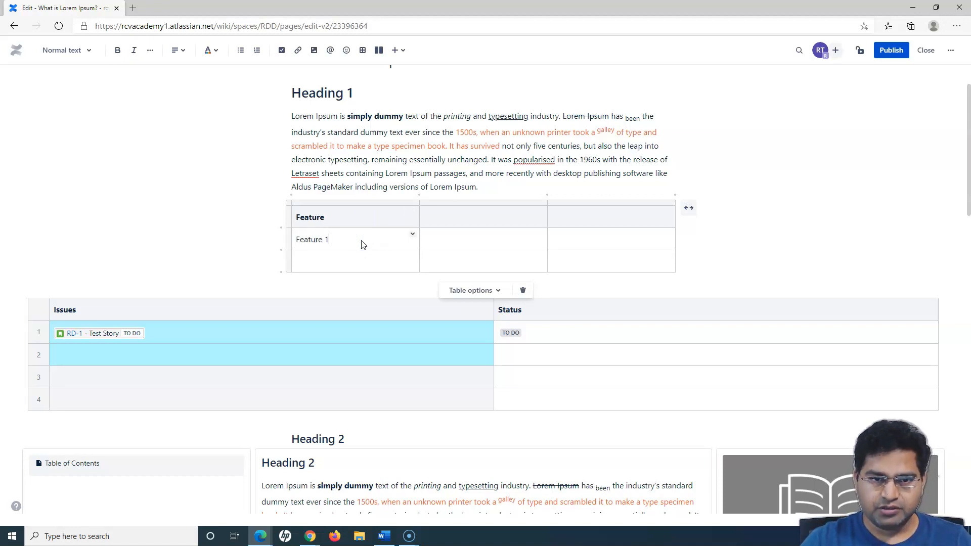
Enter "Person Responsible" as the second column heading of the first table
left_click(449, 215)
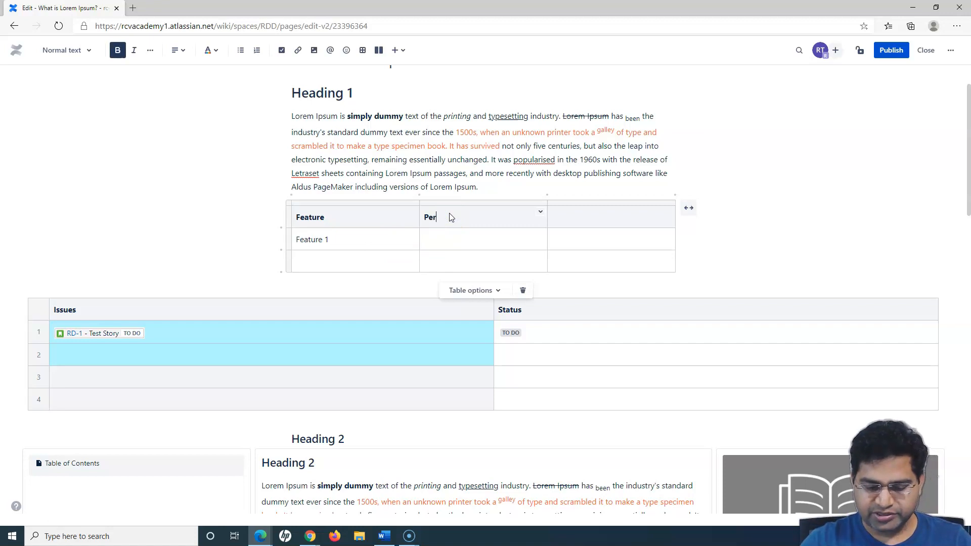
type("Person Res")
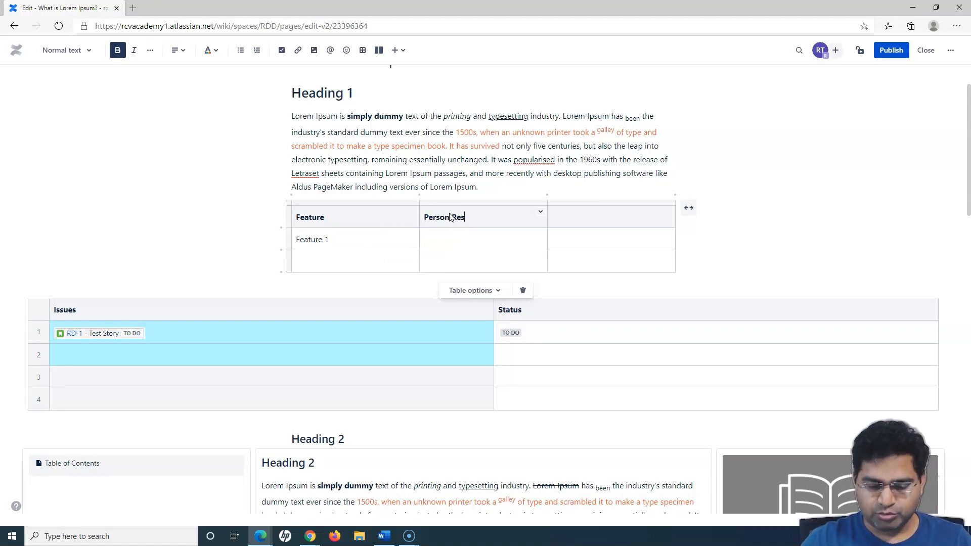
type("ponsible")
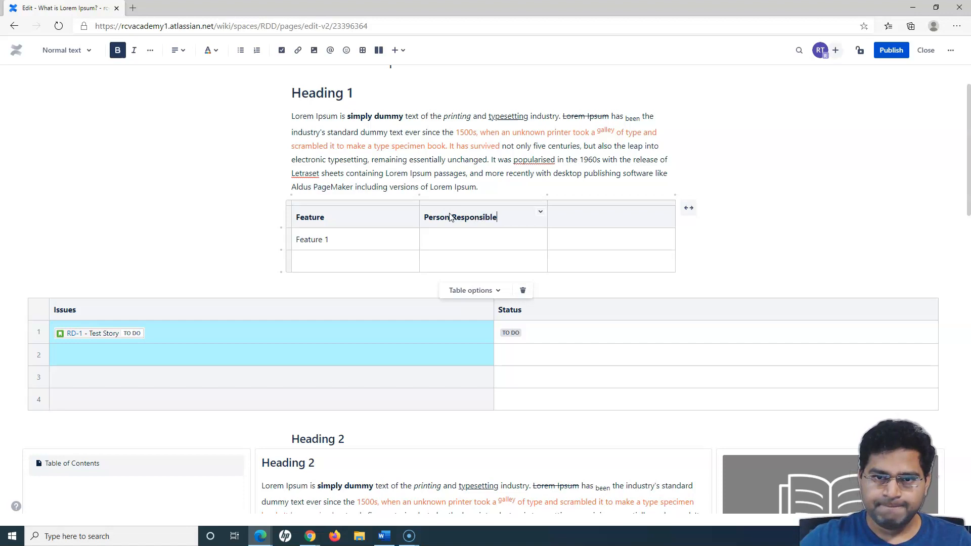
Mention the user RCV Tutorials1 as the person responsible for Feature 1
left_click(453, 242)
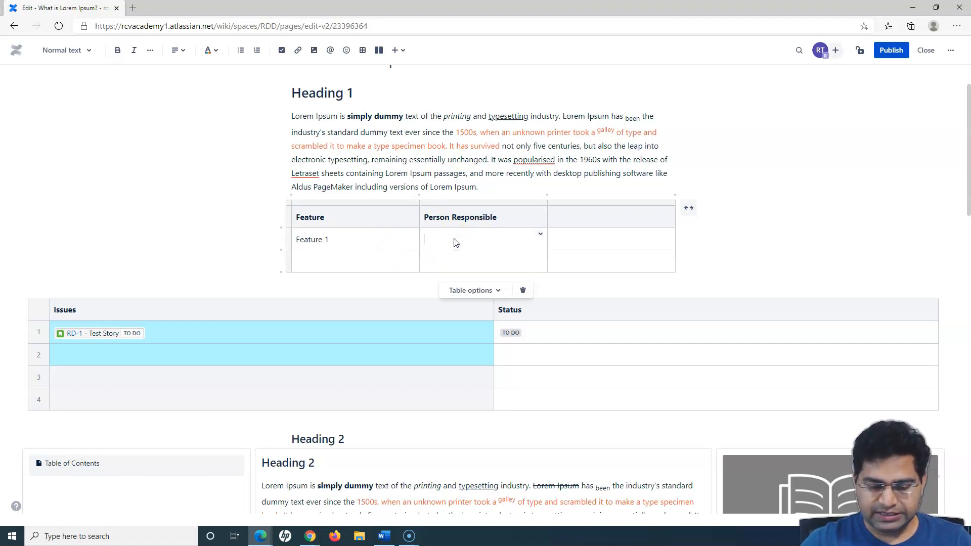
type("@m")
key("BackSpace")
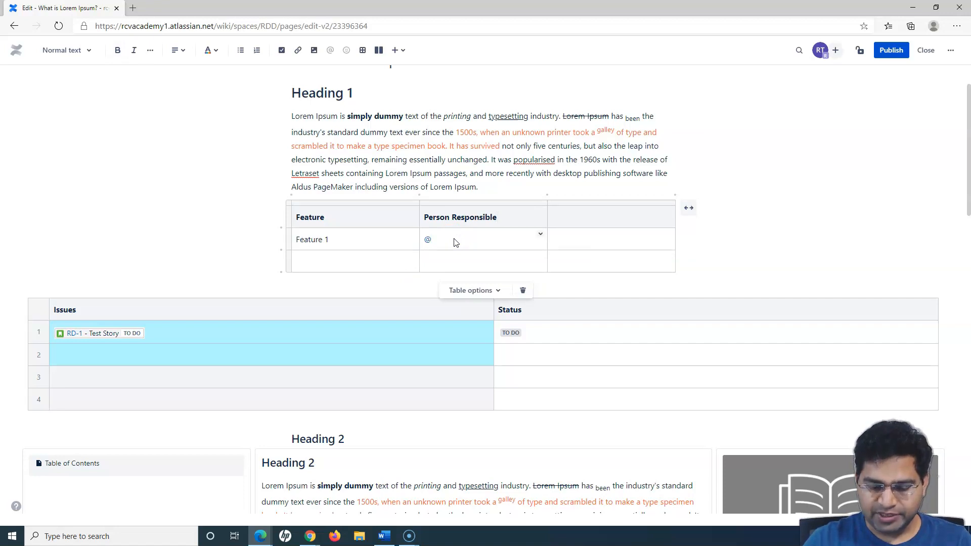
key("BackSpace")
type("@")
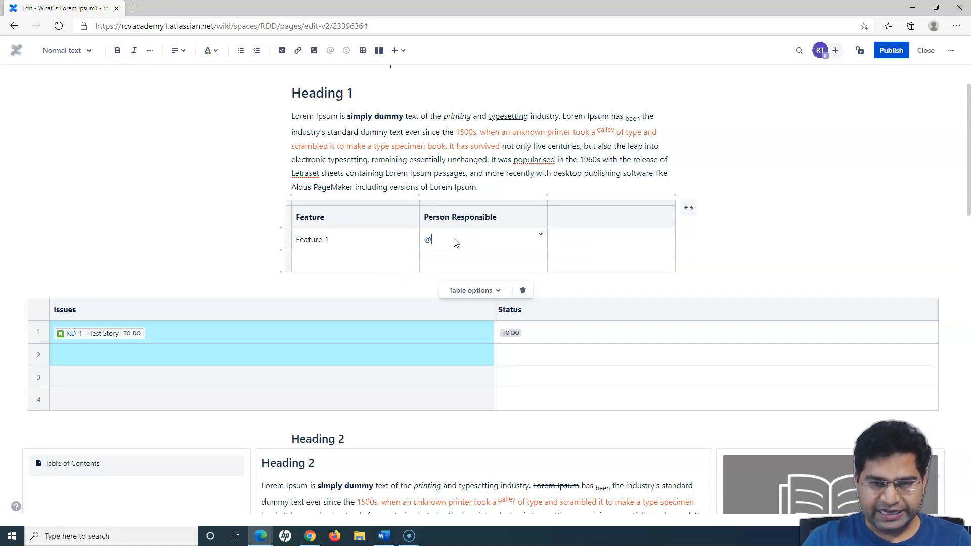
key("Return")
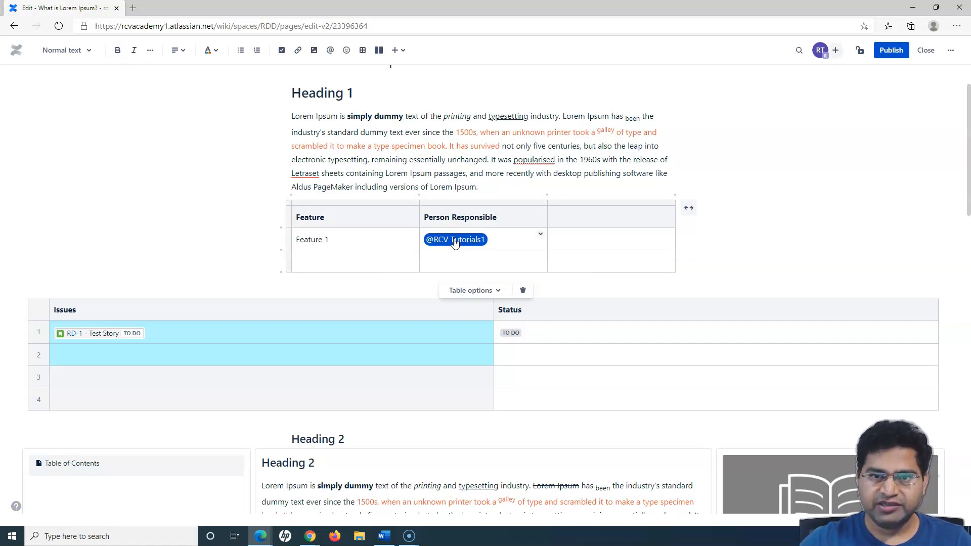
Fill the last row of the first table with "Feature 2" and a mention of RCV Tutorials1 as person responsible
left_click(325, 260)
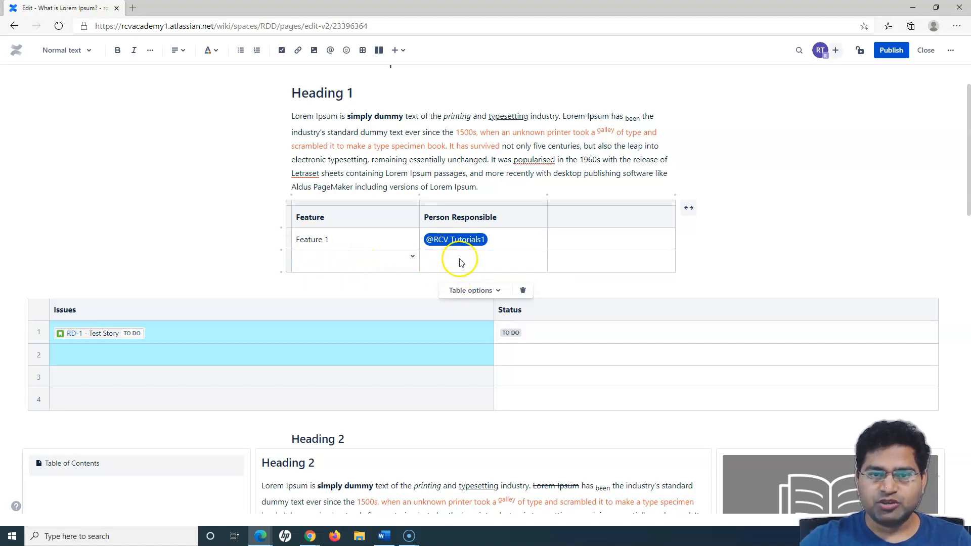
left_click(333, 256)
type("Feature 2")
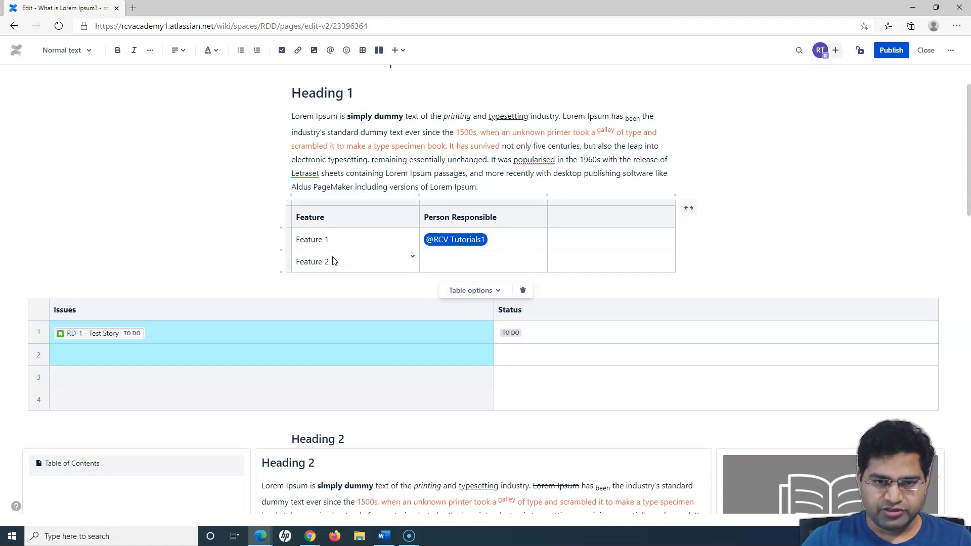
left_click(452, 258)
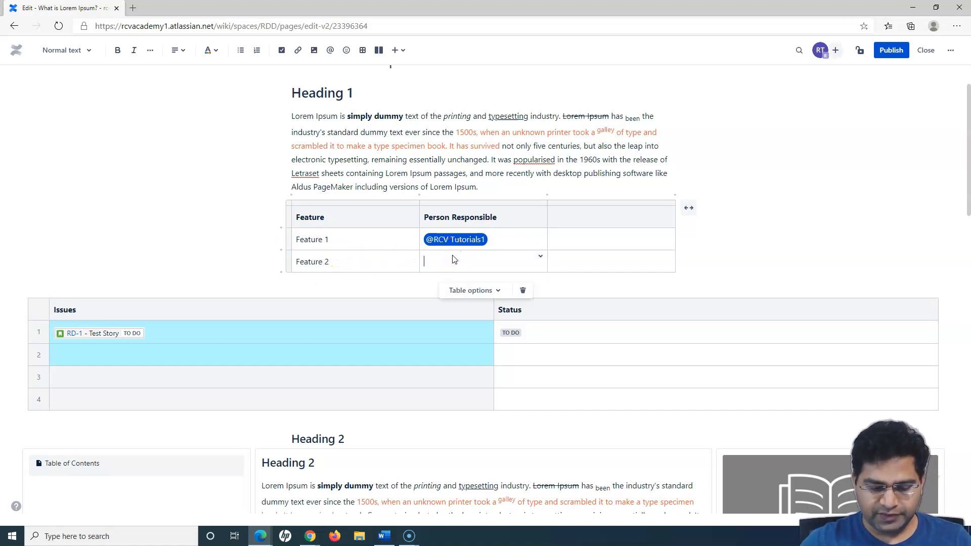
type("@rc")
key("Return")
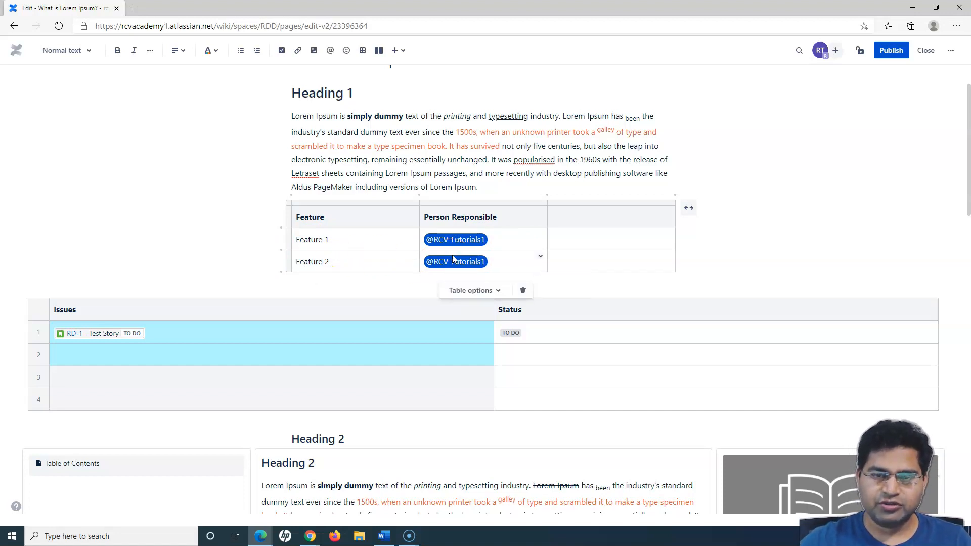
Leave the table and publish the edited page
left_click(768, 256)
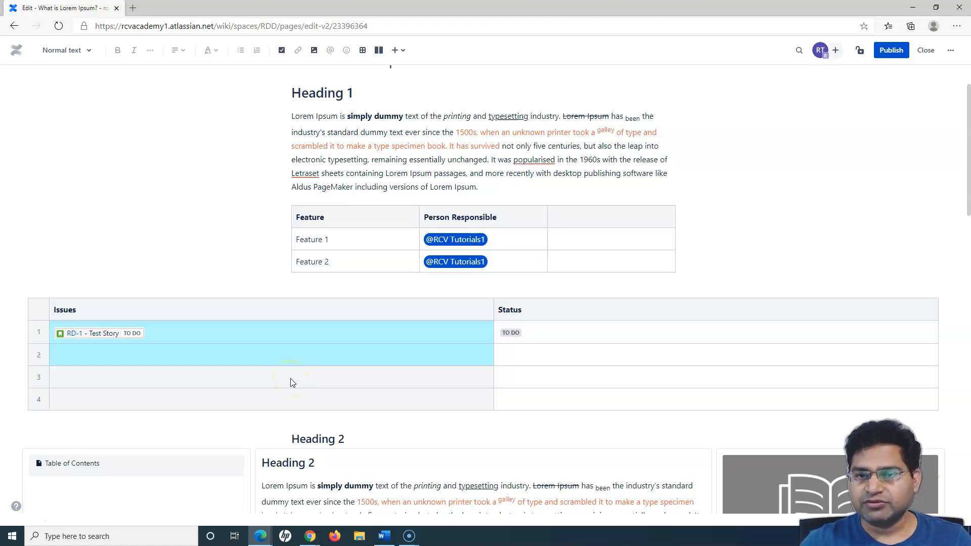
left_click(891, 50)
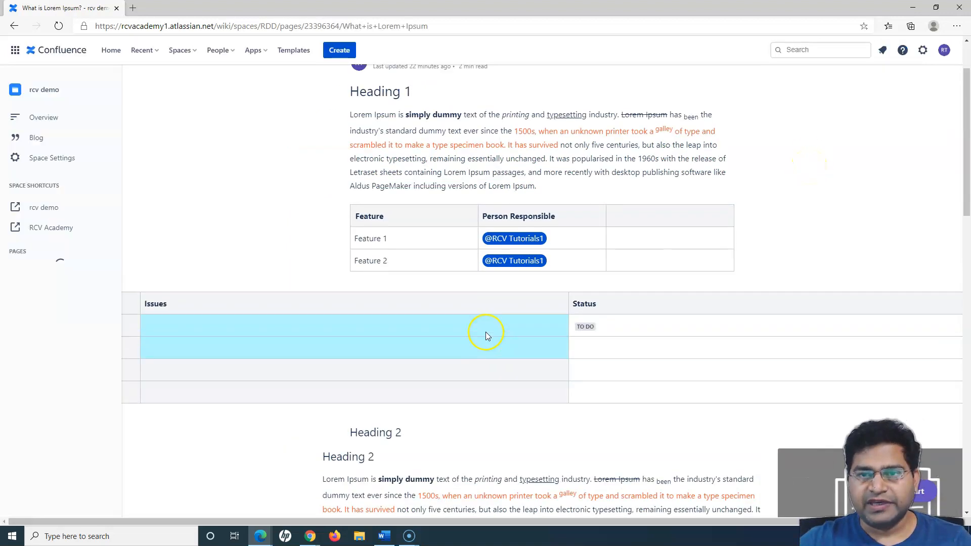